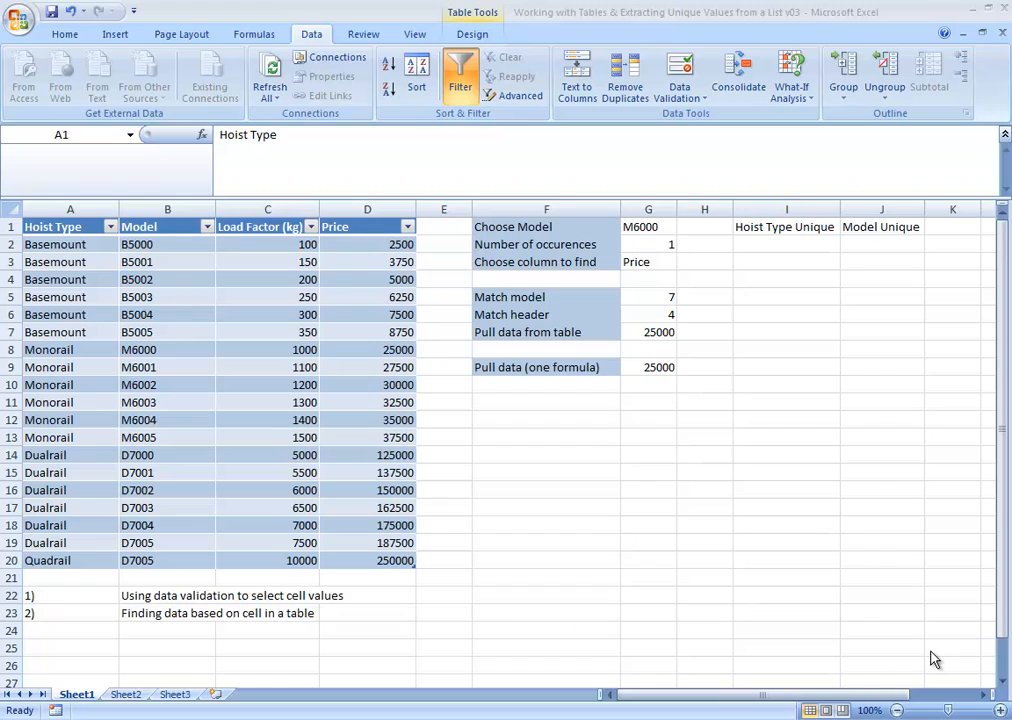
Look over the Hoist Type and Model columns and the list of model choices in cell G1.
drag(60, 230, 84, 563)
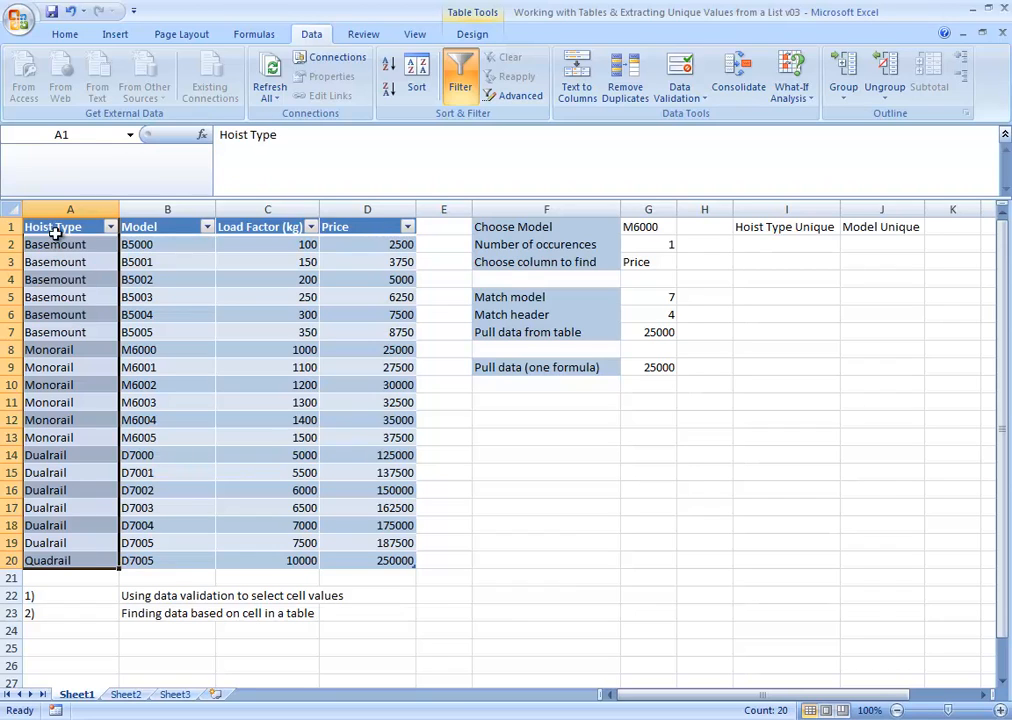
drag(54, 230, 66, 563)
drag(42, 228, 73, 555)
click(175, 224)
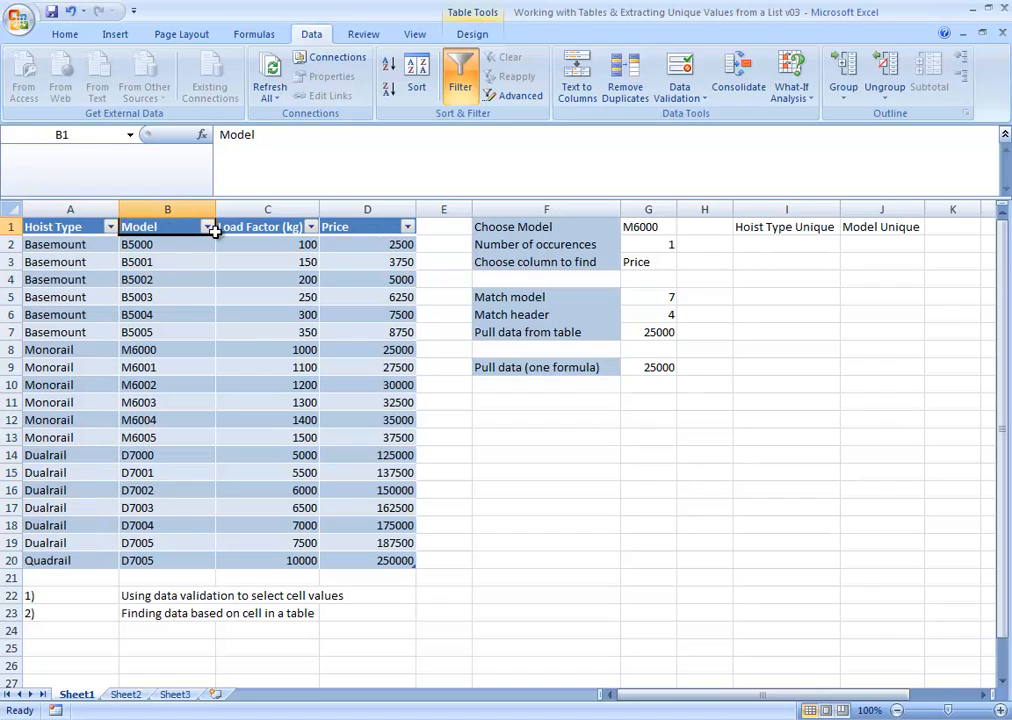
click(670, 225)
click(684, 227)
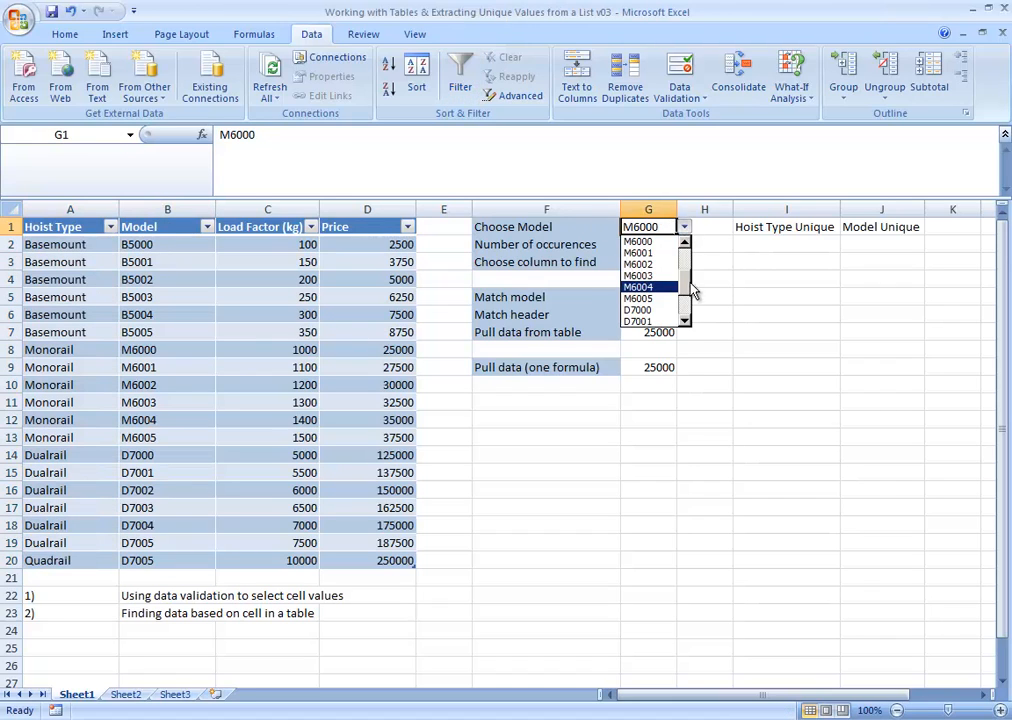
mouse_move(685, 283)
mouse_down()
mouse_move(688, 318)
mouse_move(688, 258)
mouse_up()
click(40, 227)
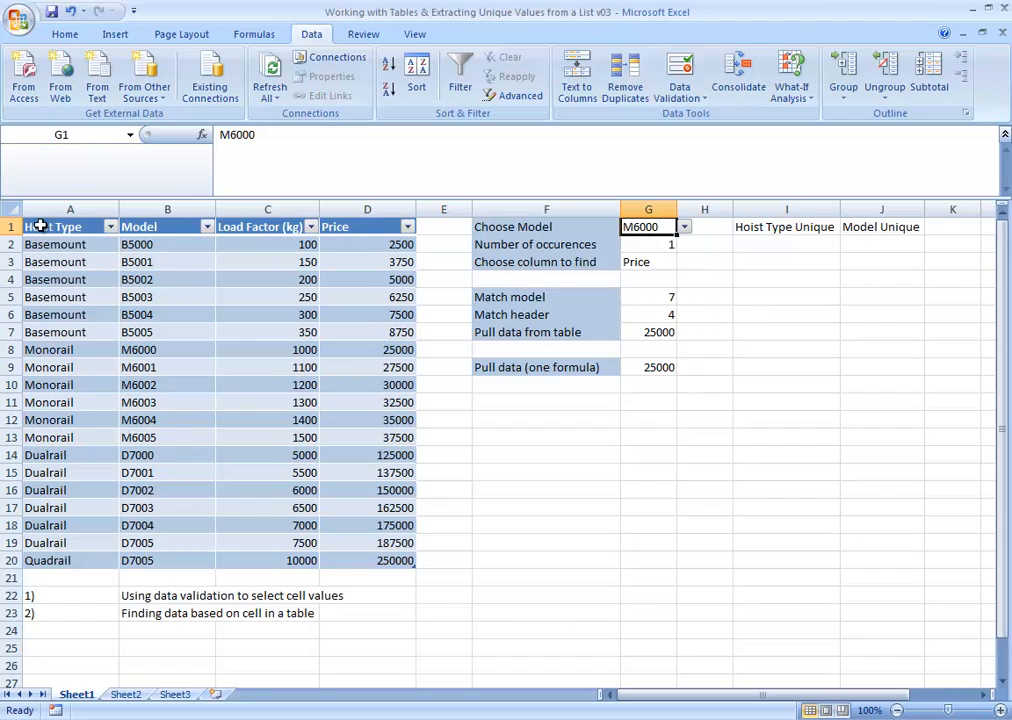
Copy the Hoist Type column A1:A20, including its header, and paste it as values into Sheet2 starting at A1.
drag(40, 227, 53, 552)
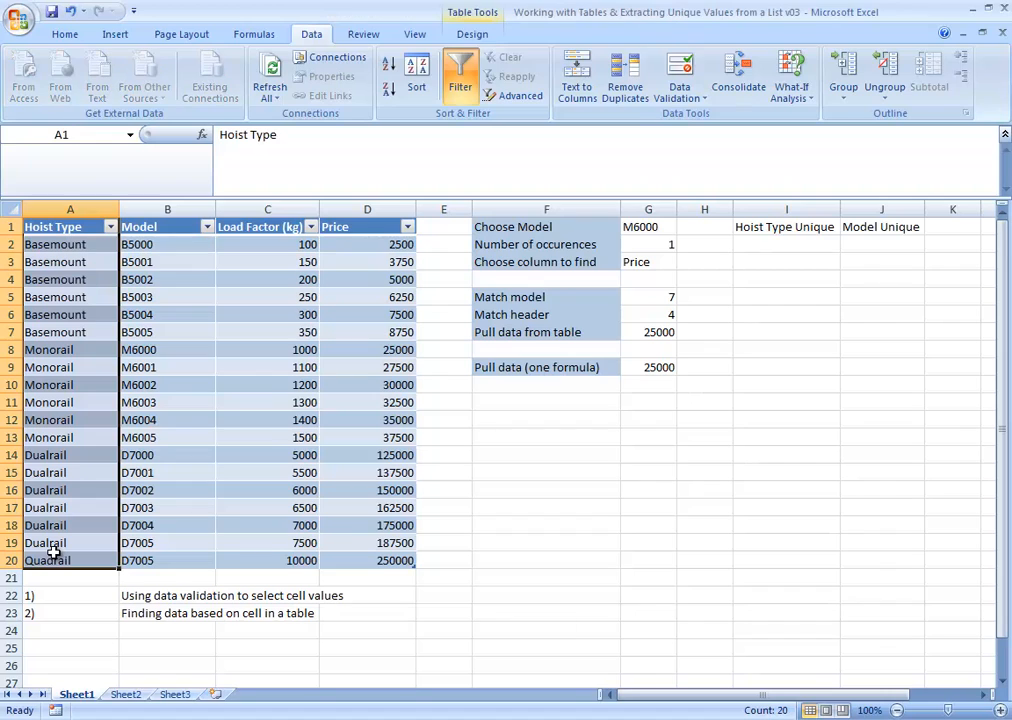
key(alt+e)
key(c)
click(123, 695)
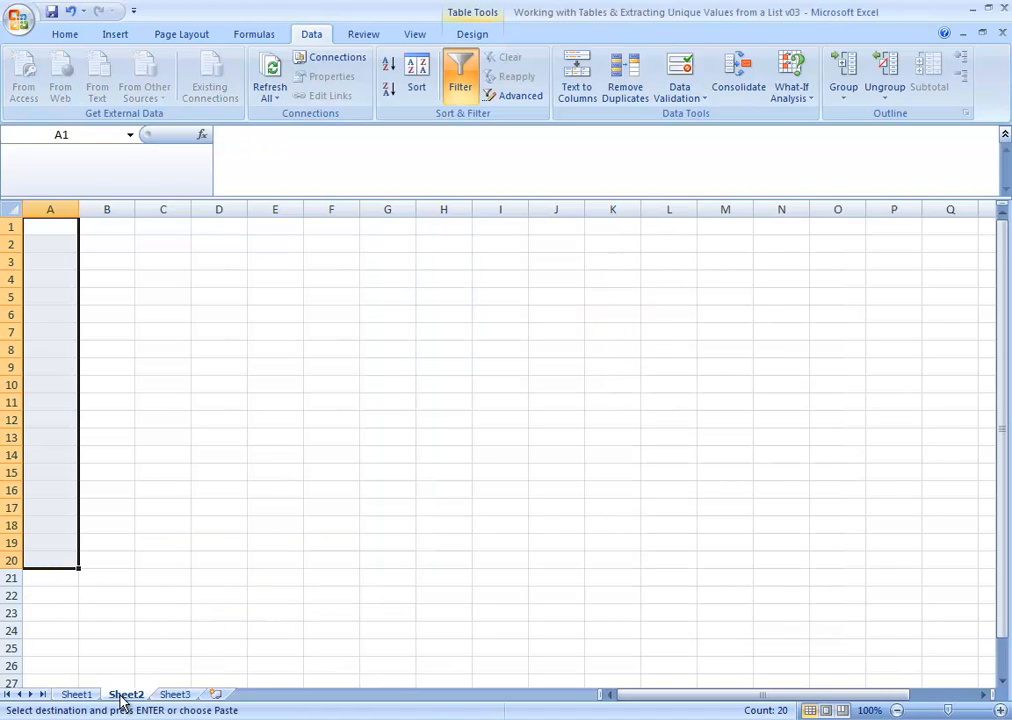
key(alt+e)
key(s)
key(v)
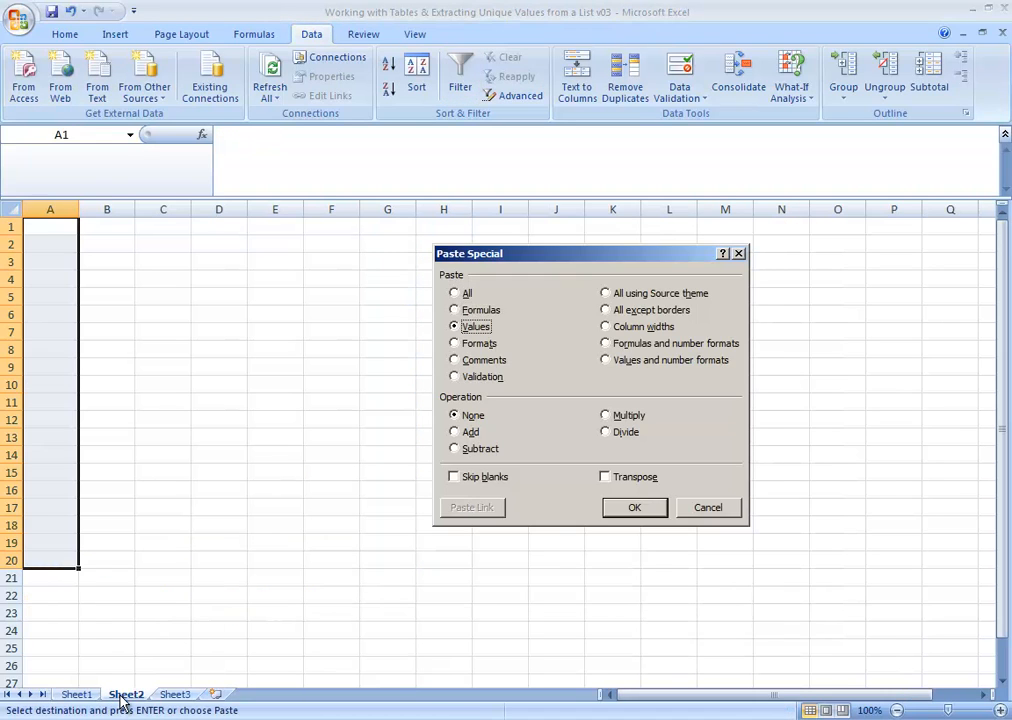
key(Return)
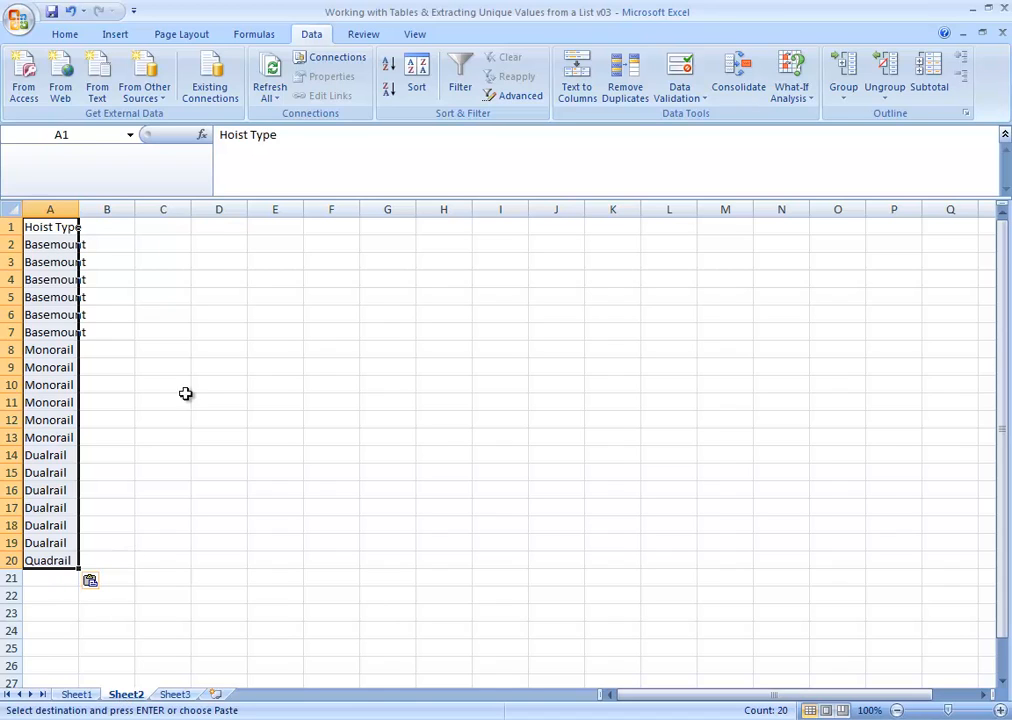
Use Advanced Filter on Sheet2's A1:A20 to copy unique records only to cell D1.
click(497, 95)
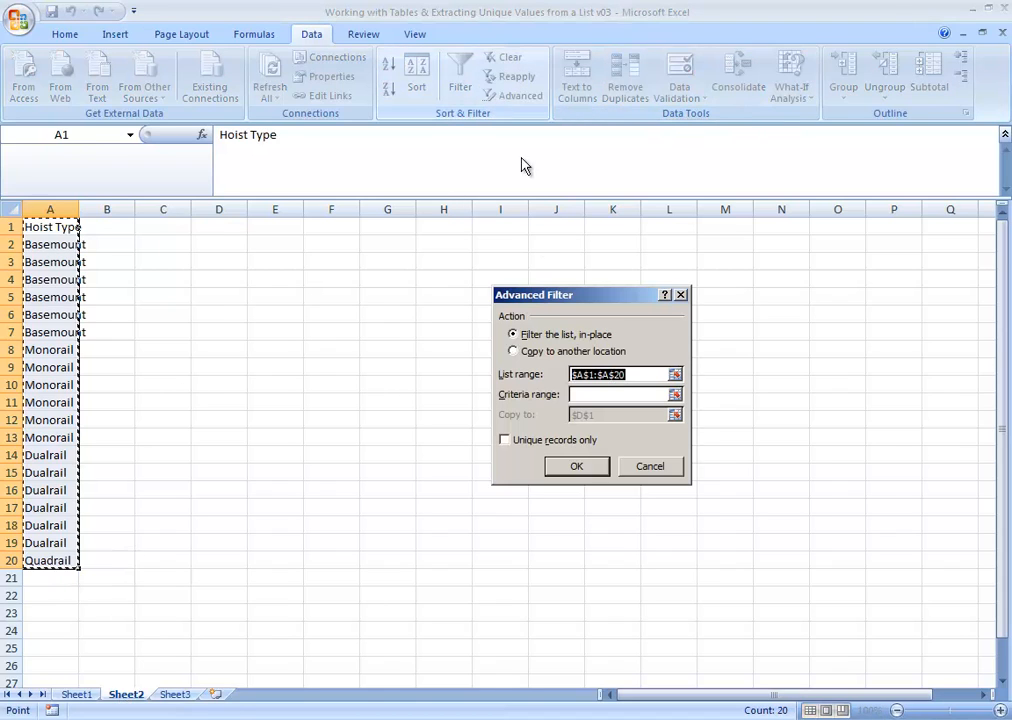
click(532, 440)
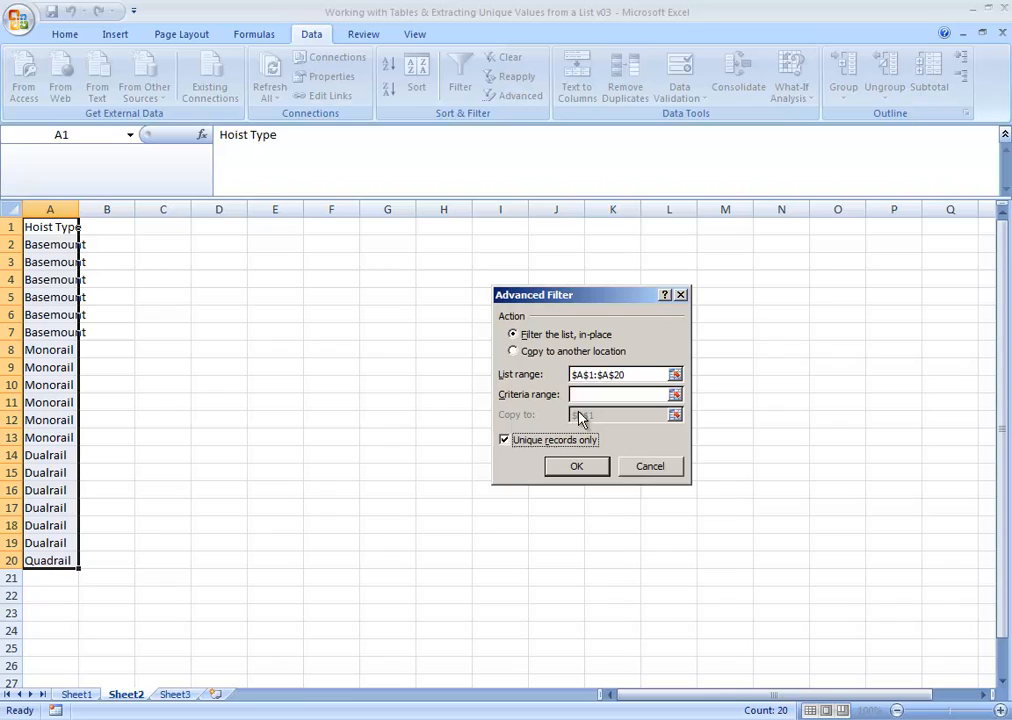
click(566, 352)
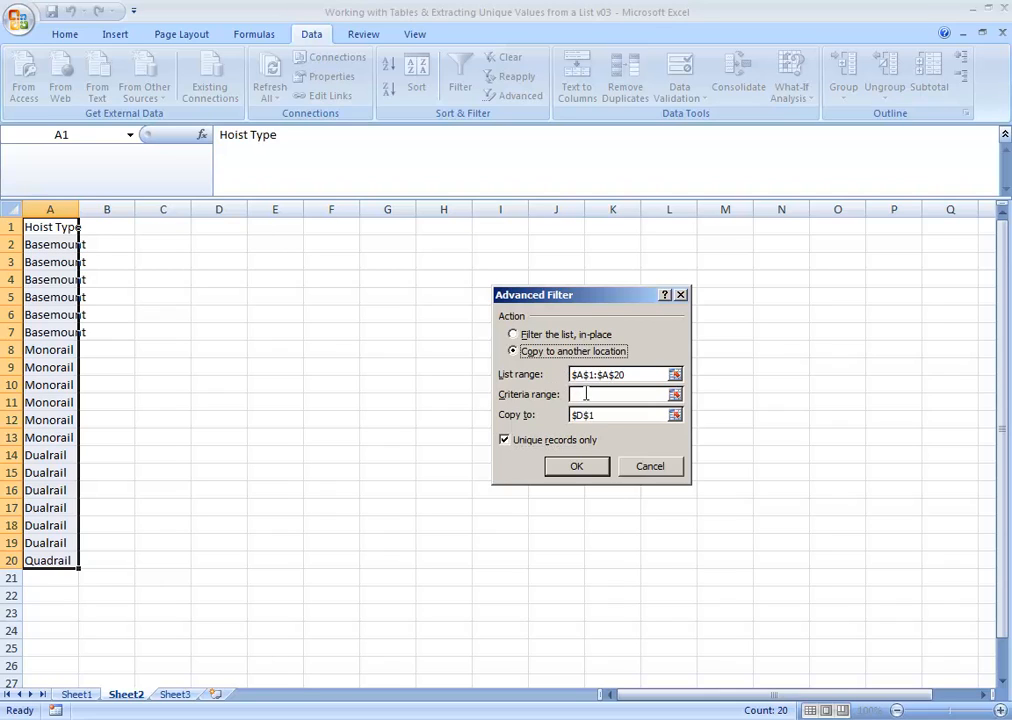
click(599, 415)
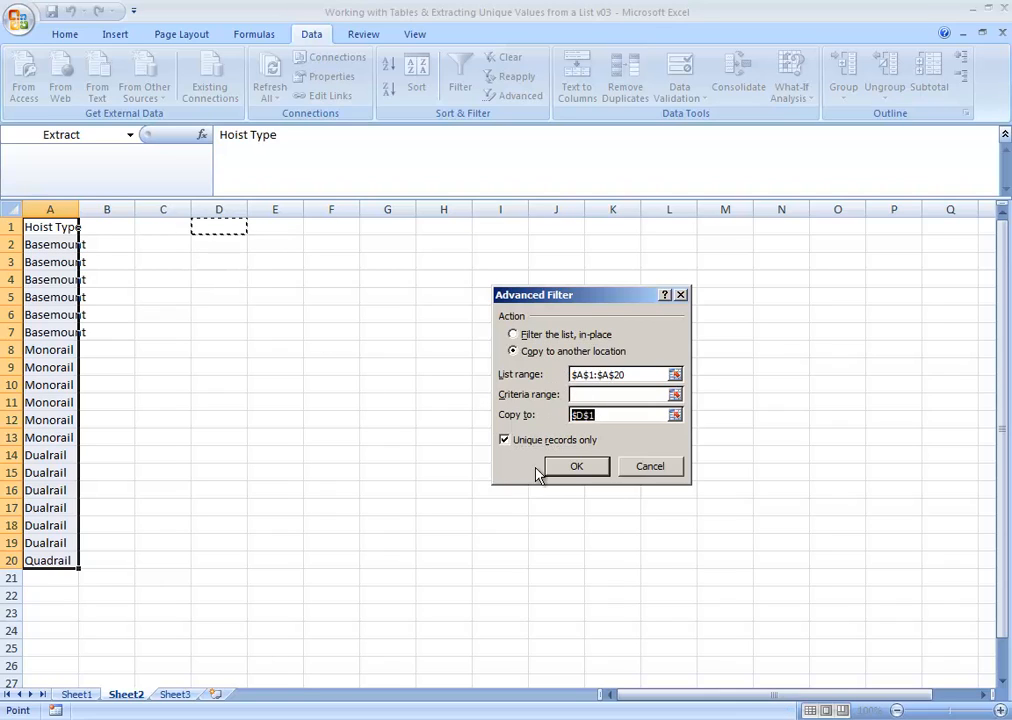
click(567, 470)
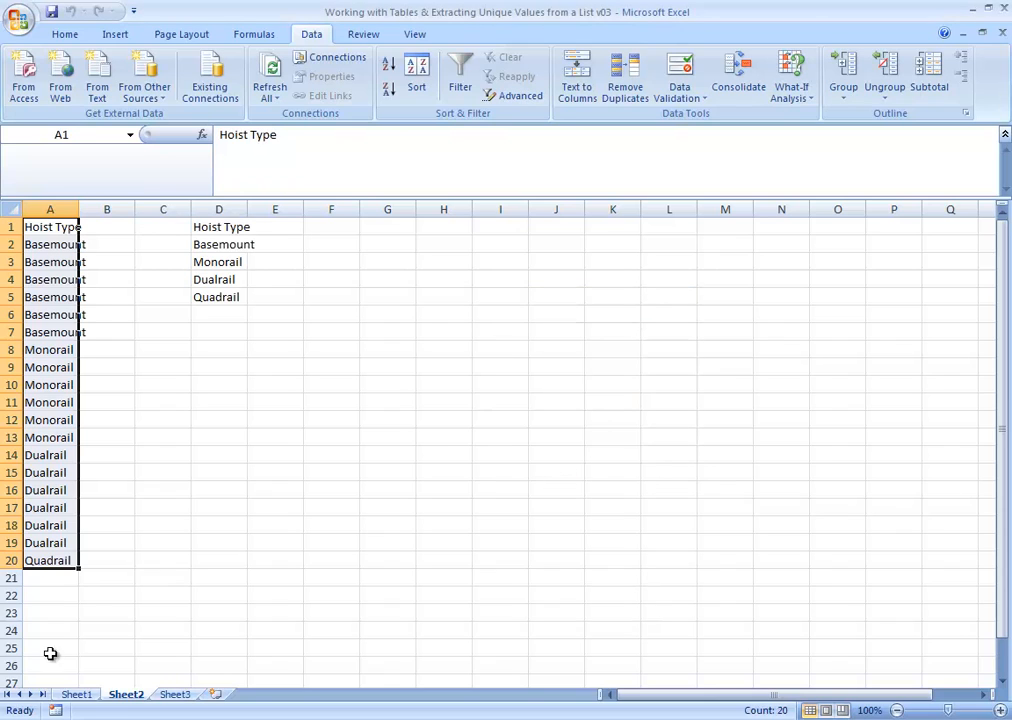
In Sheet1 cell I2, enter =match(TblHoist[Hoist Type],TblHoist[Hoist Type],0), preview its evaluated array, and restore the formula text.
click(87, 699)
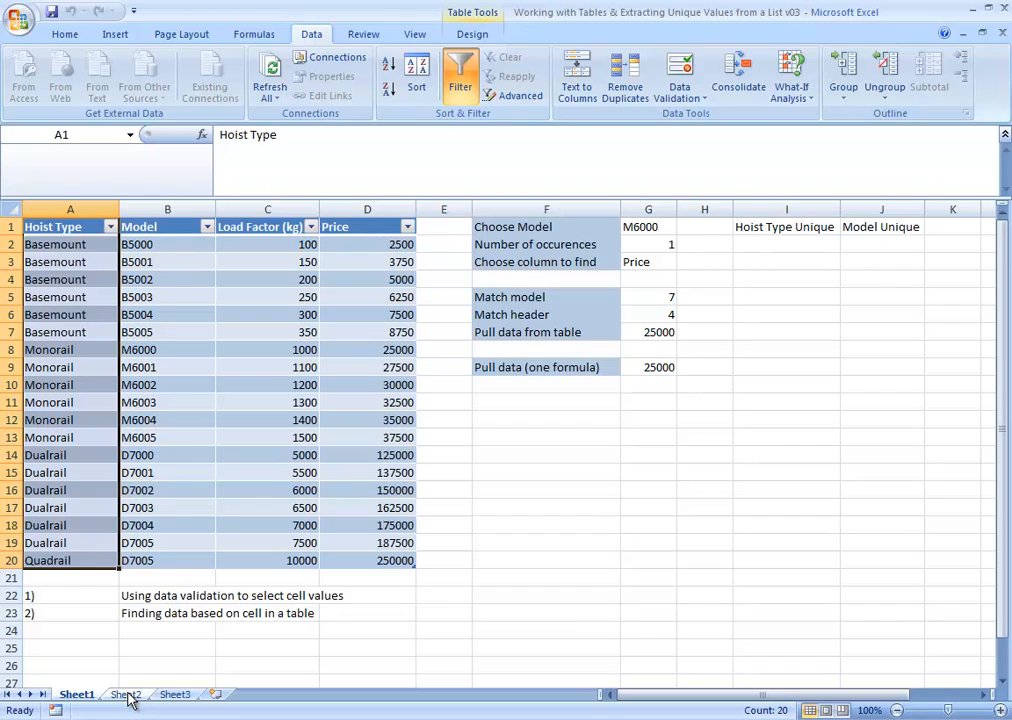
click(792, 247)
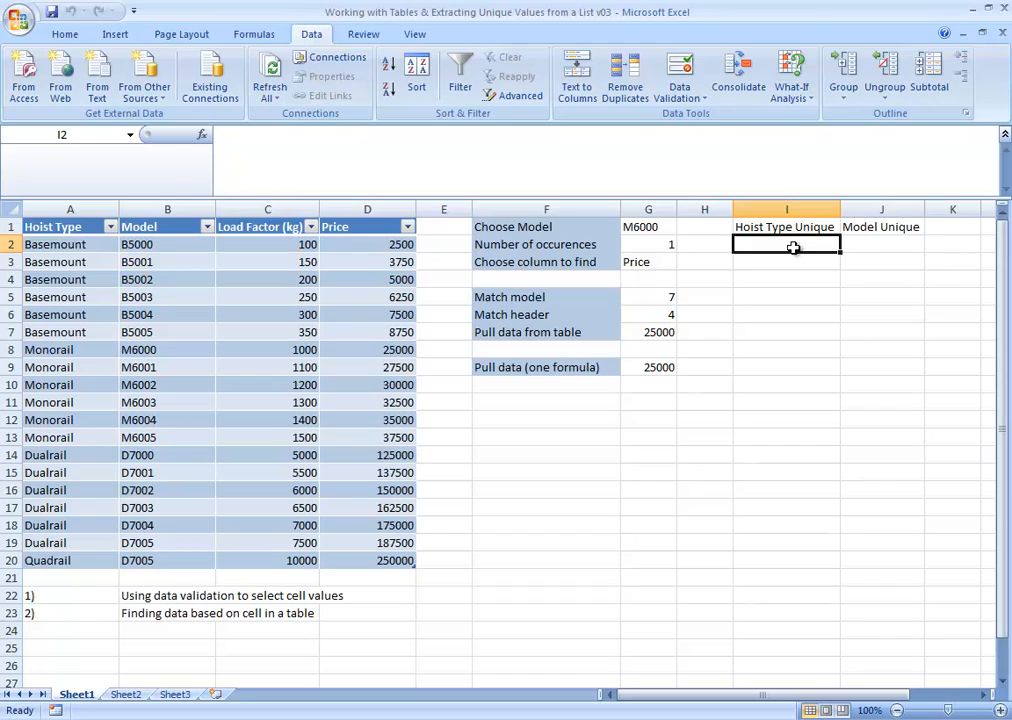
text(=match)
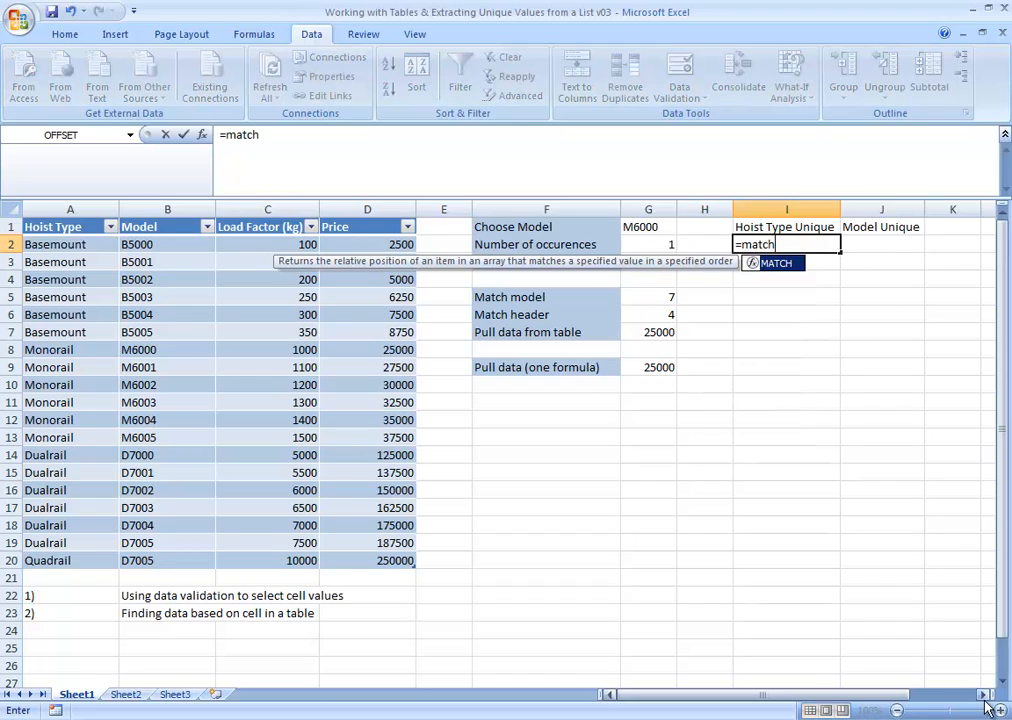
text(()
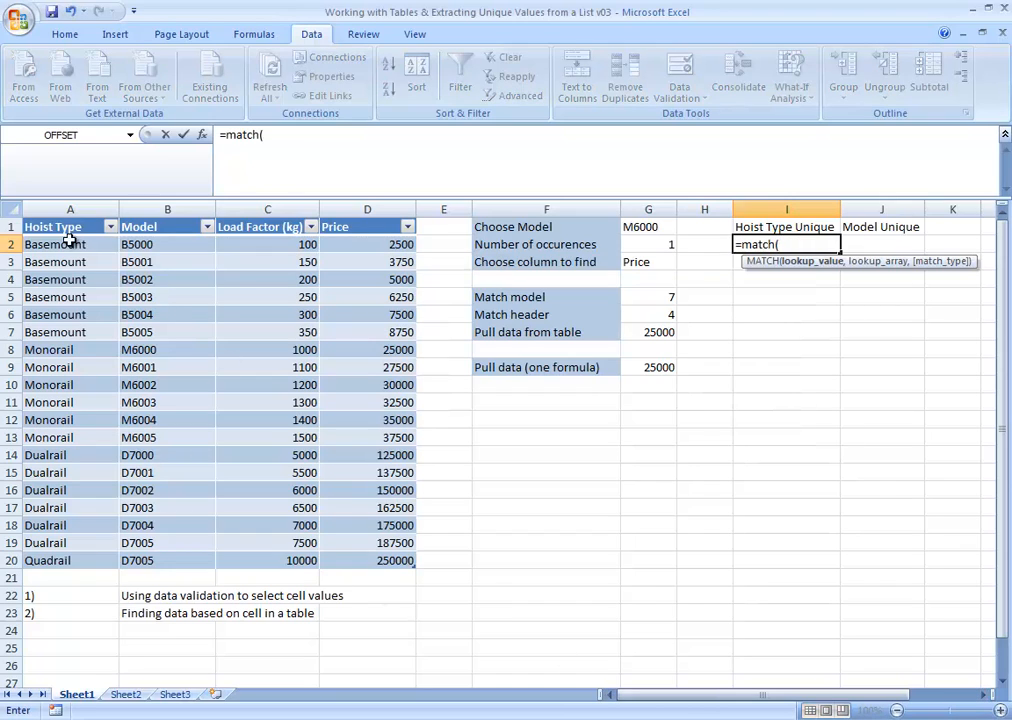
drag(70, 248, 102, 567)
text(,)
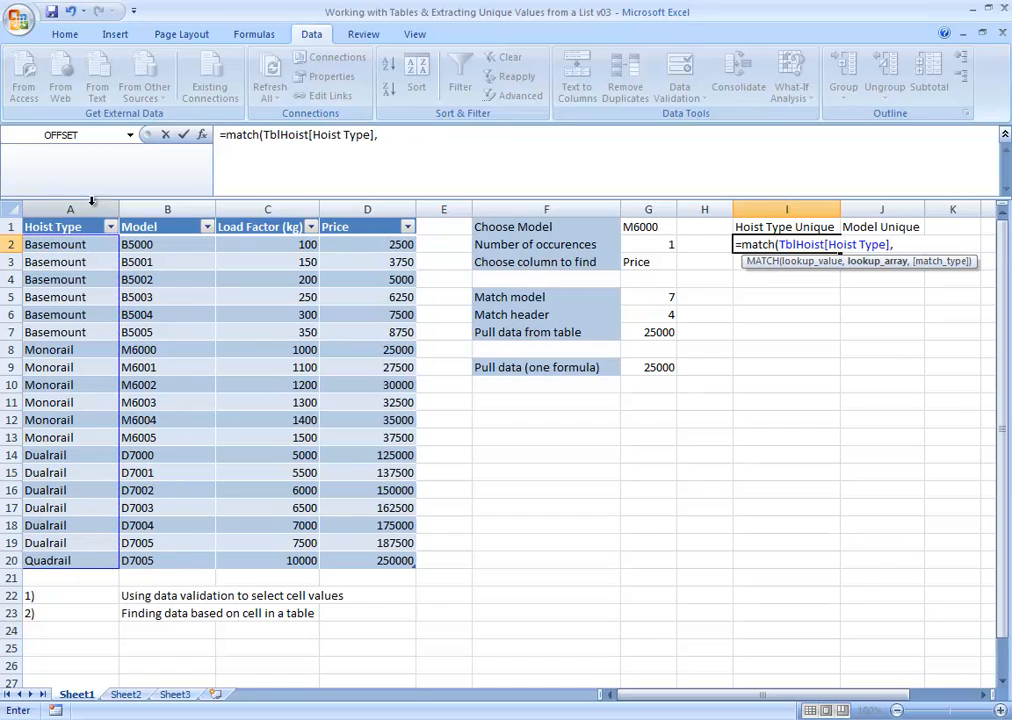
drag(80, 246, 103, 563)
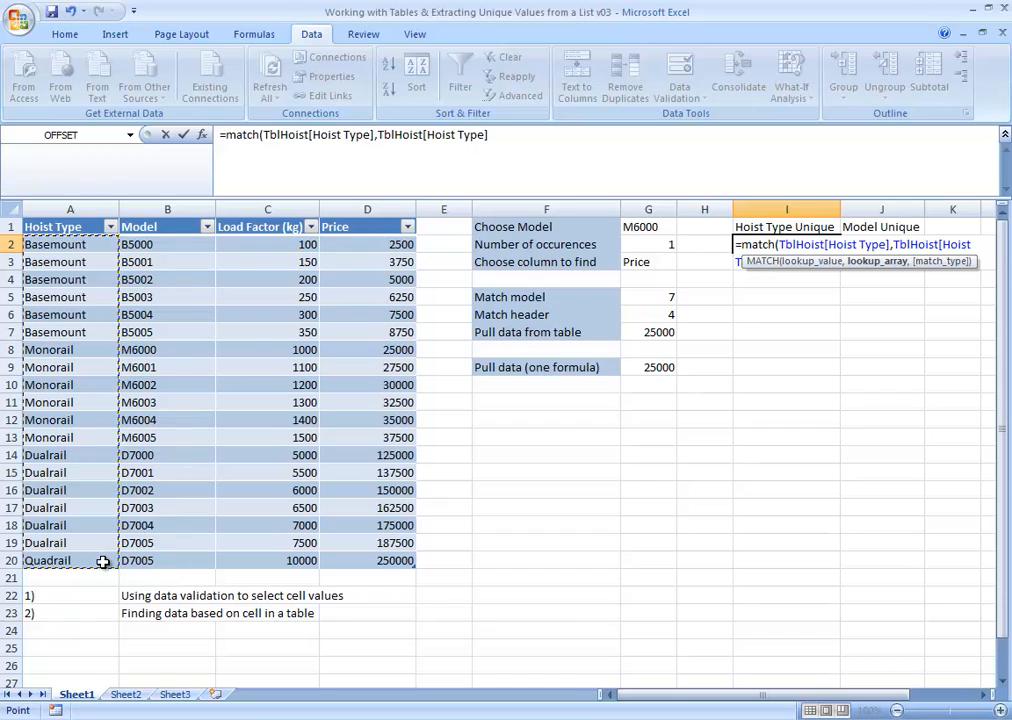
text(,0))
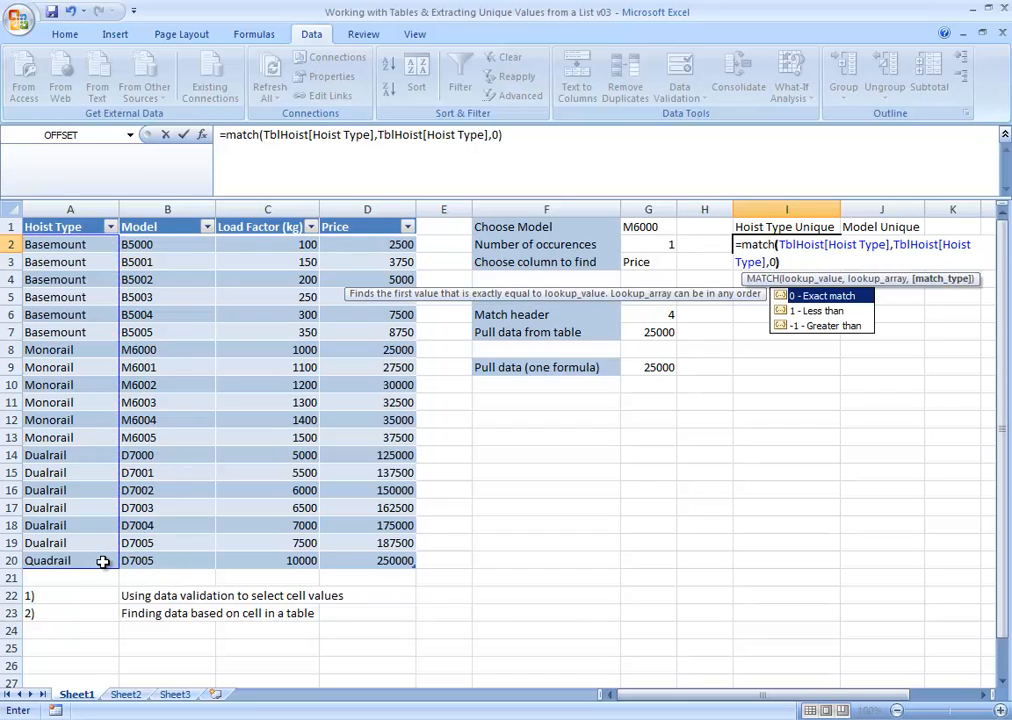
key(F9)
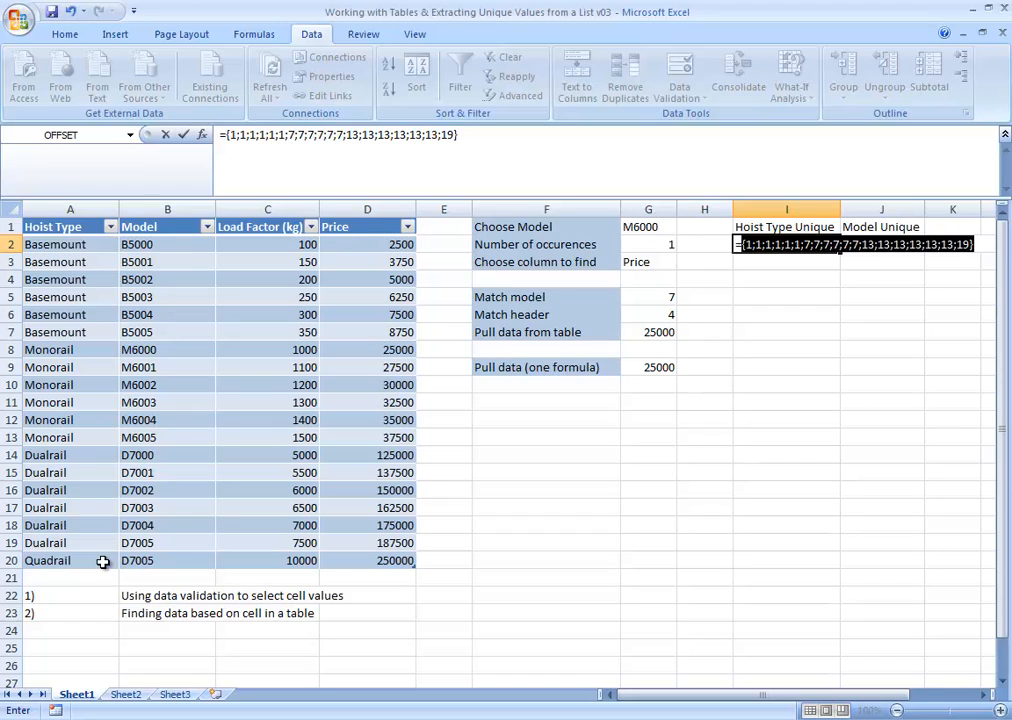
key(ctrl+z)
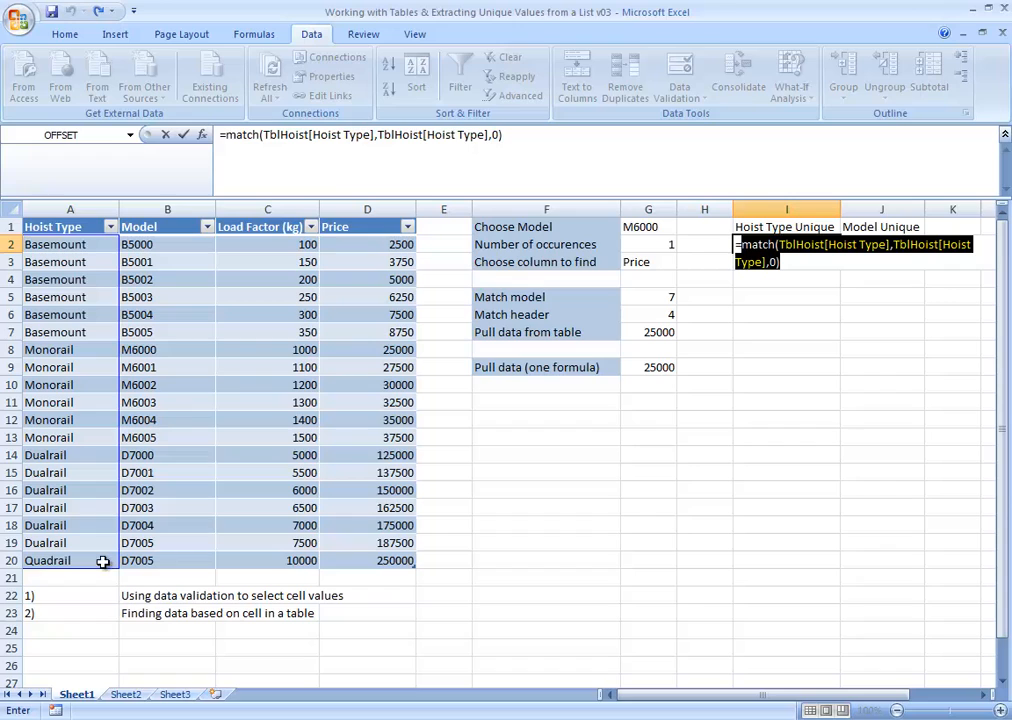
Wrap the MATCH expression in cell I2 inside a FREQUENCY function as its data array.
click(223, 136)
text(frequency)
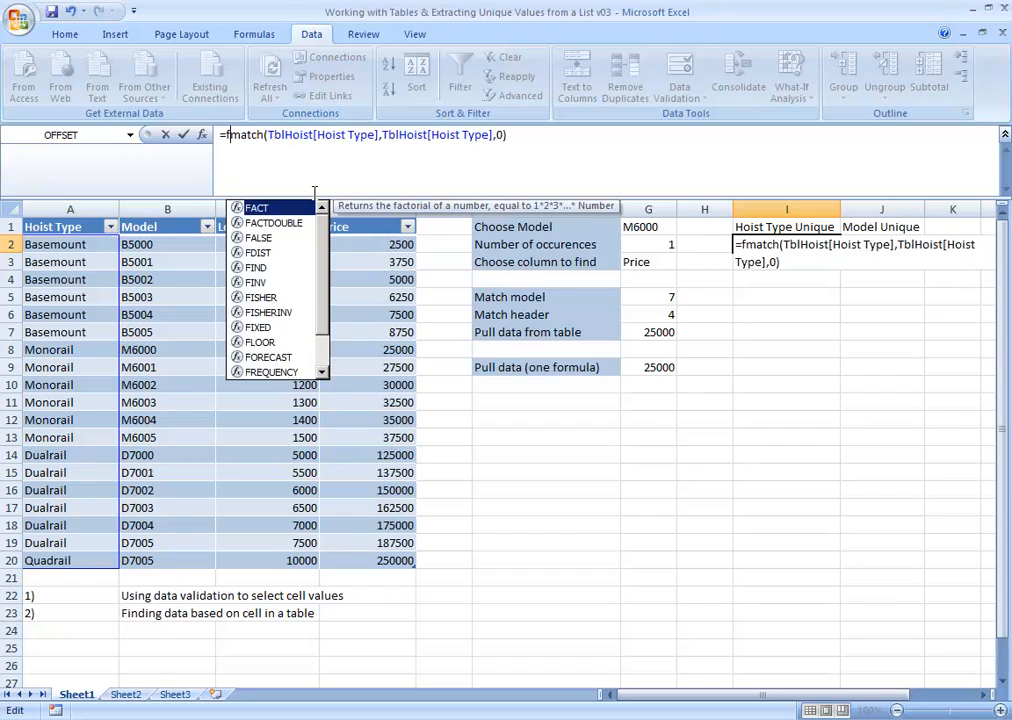
text(()
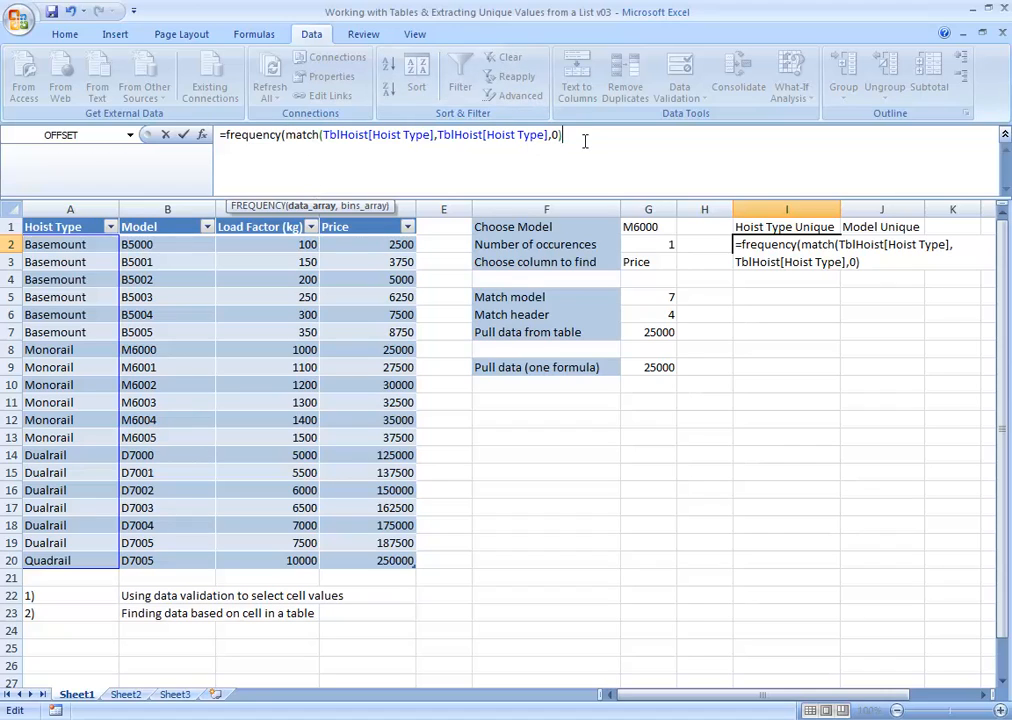
Add row(indirect("1:"&counta(tblhoist[hoist type]))) as the FREQUENCY function's bins array in cell I2.
text(,row)
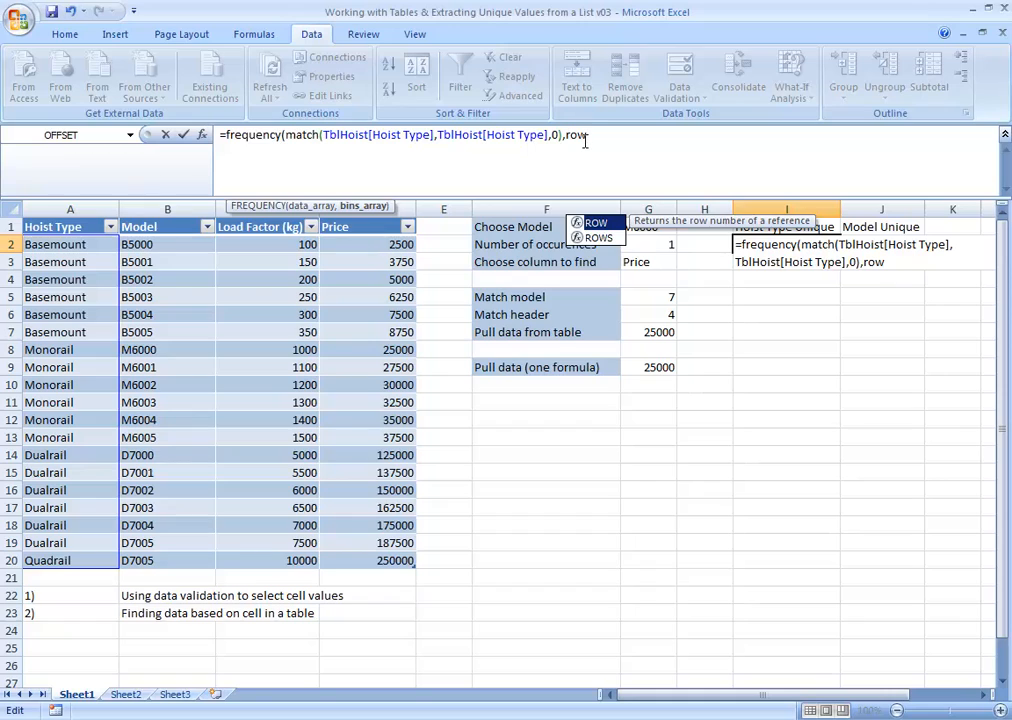
text((indirect)
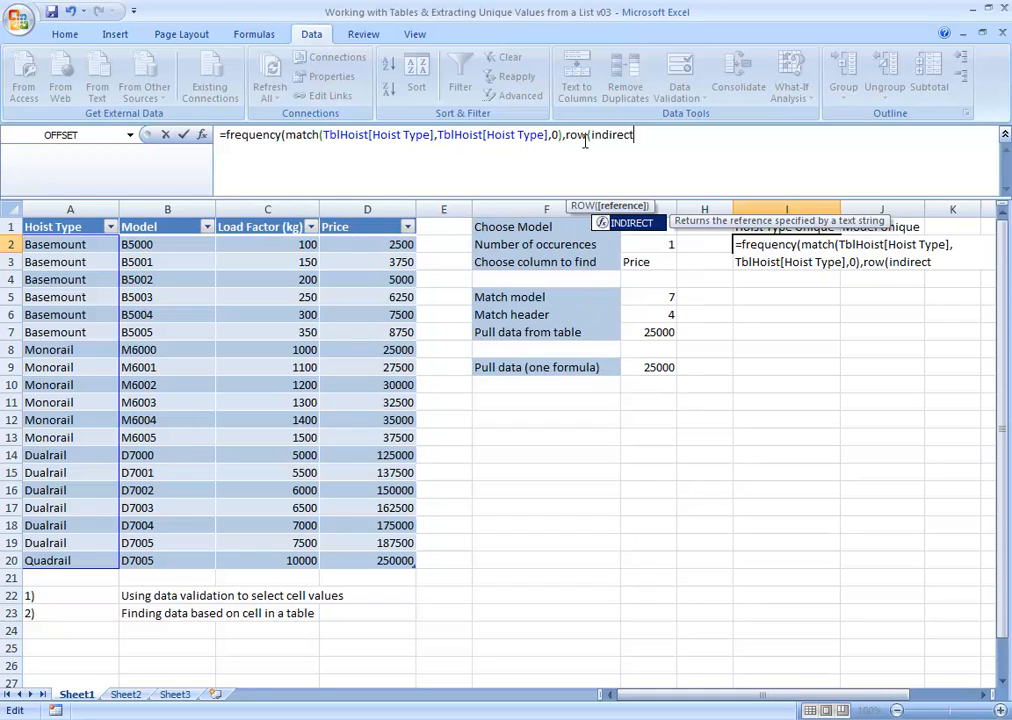
text((")
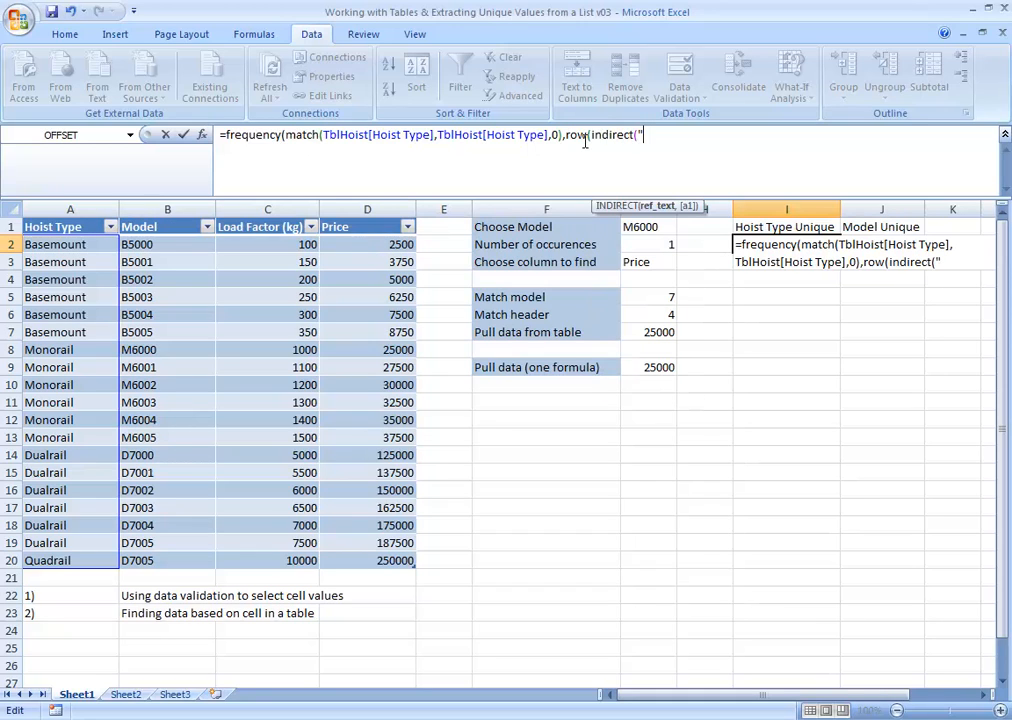
text(1:"&counta)
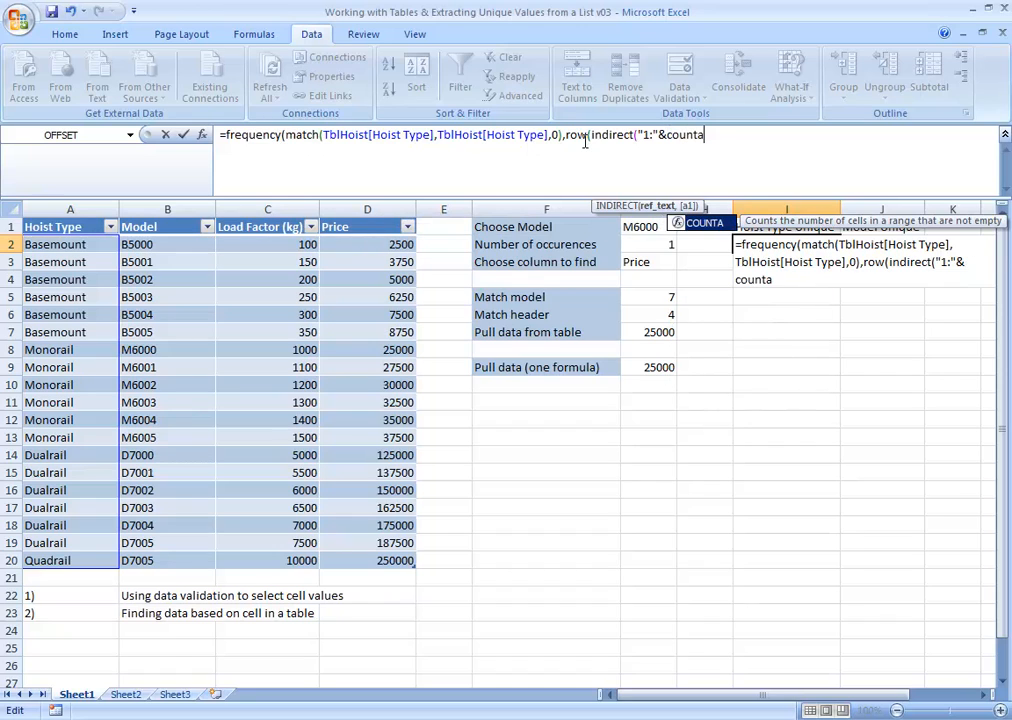
text((tbl)
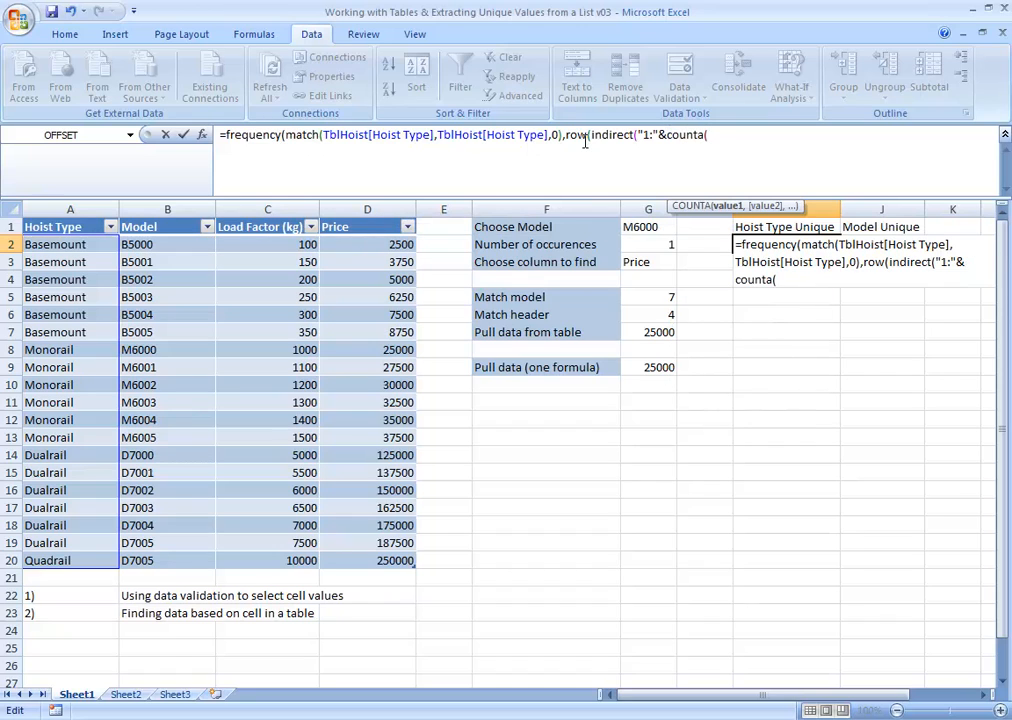
text(hoist)
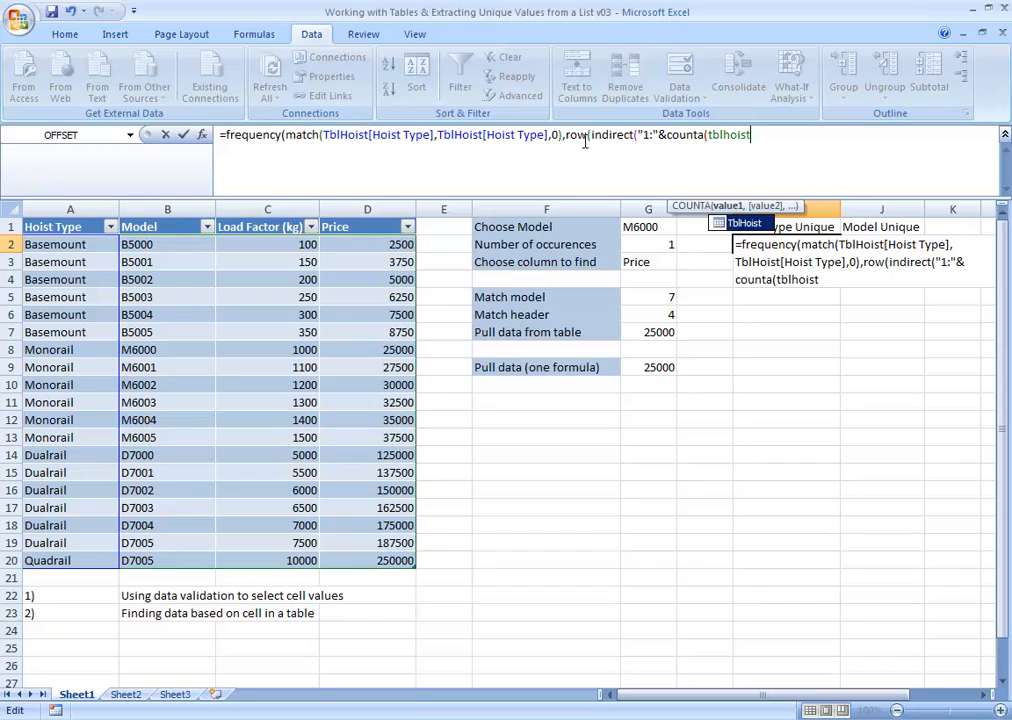
text([)
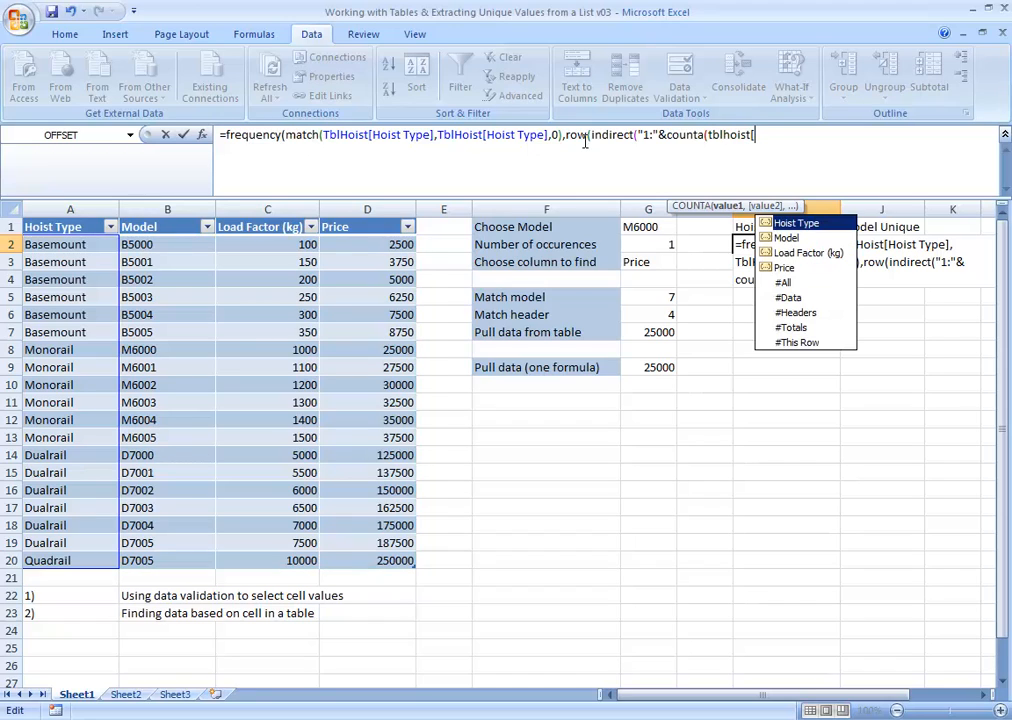
text(hoist )
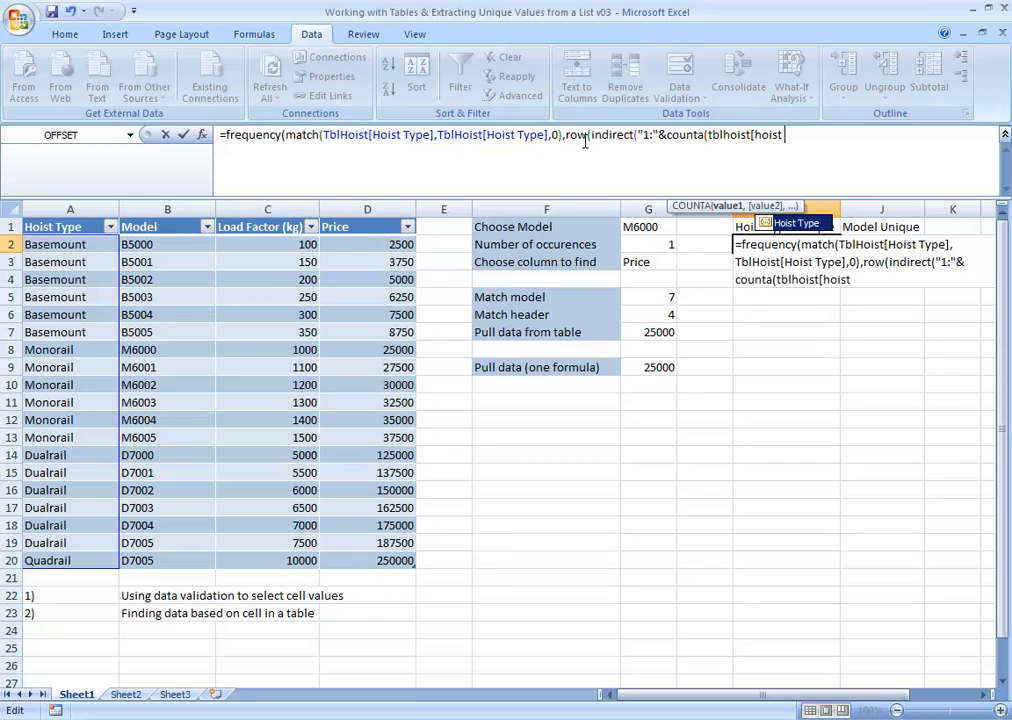
text(type]))
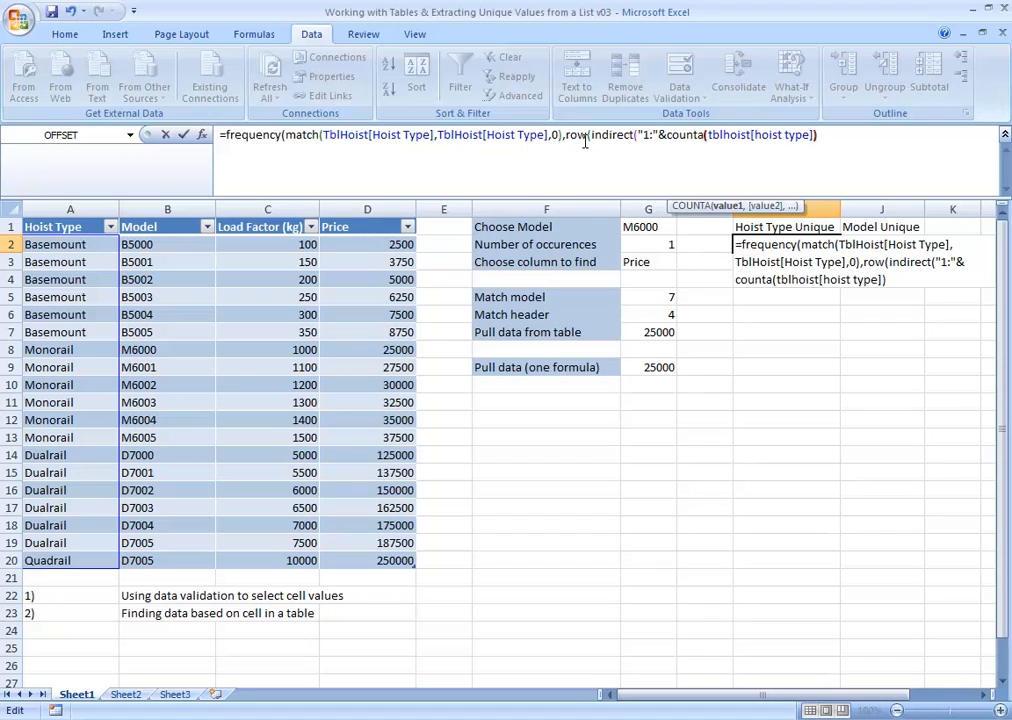
text()))
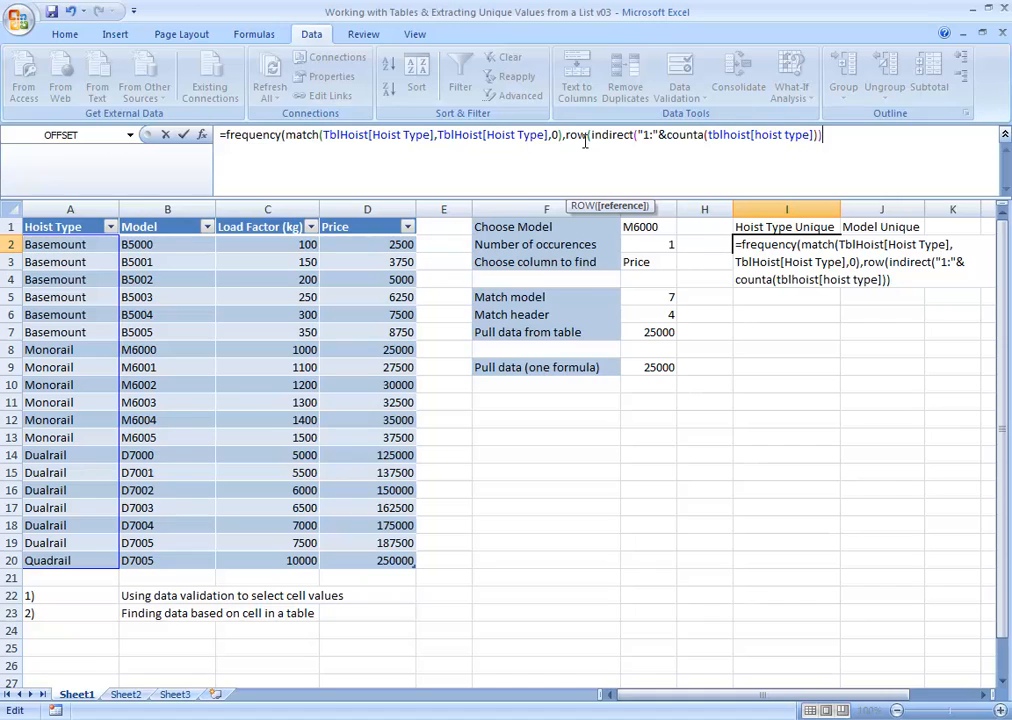
text())
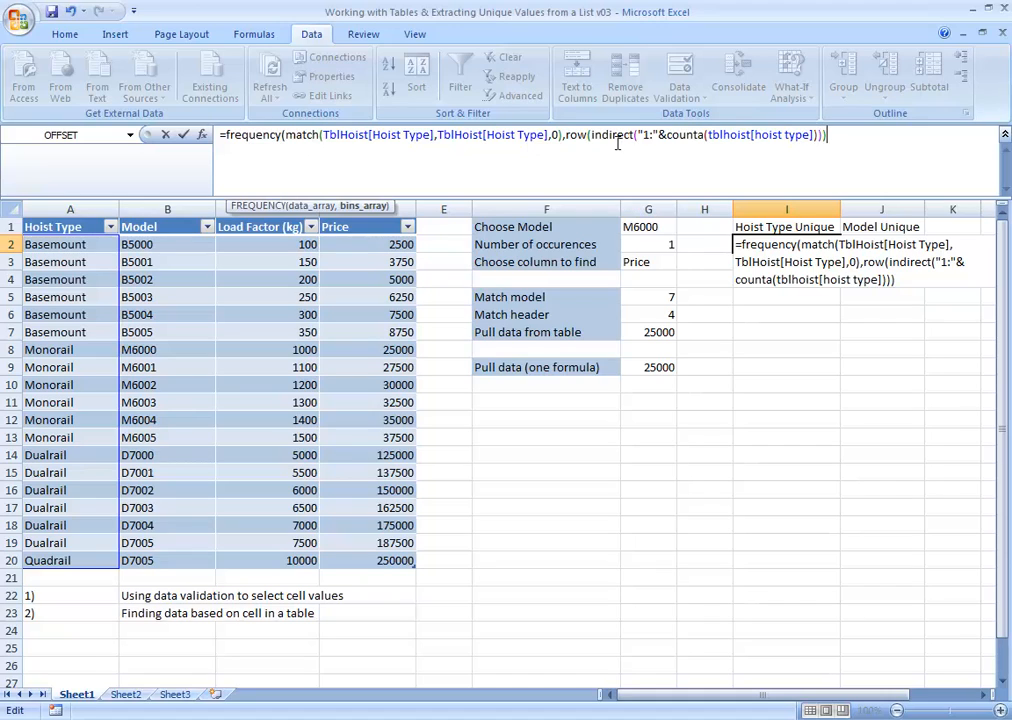
Preview the evaluated result of counta(tblhoist[hoist type]) within cell I2's formula, and restore the formula text.
click(666, 137)
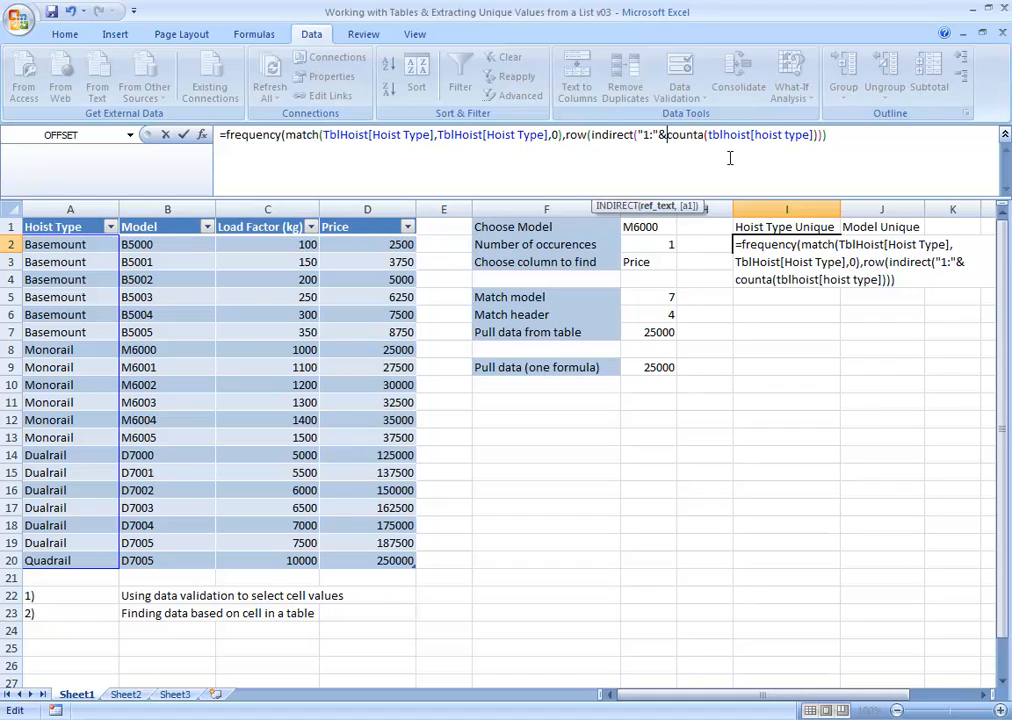
key(ctrl+shift+Right)
key(ctrl+shift+Right)
key(ctrl+shift+Right)
key(ctrl+shift+Right)
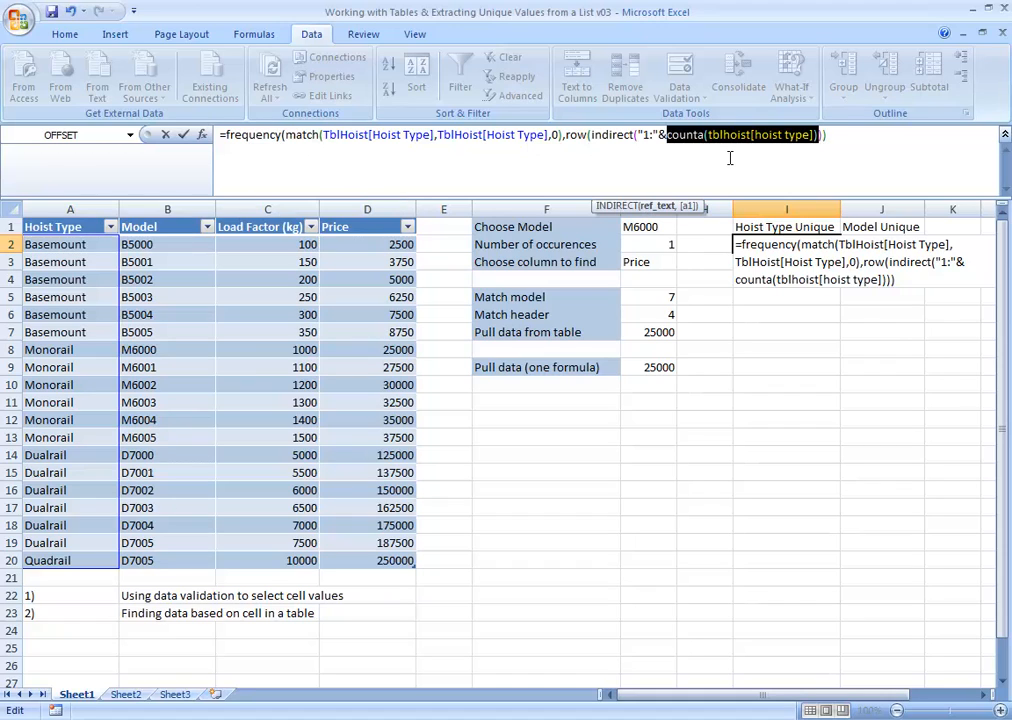
key(F9)
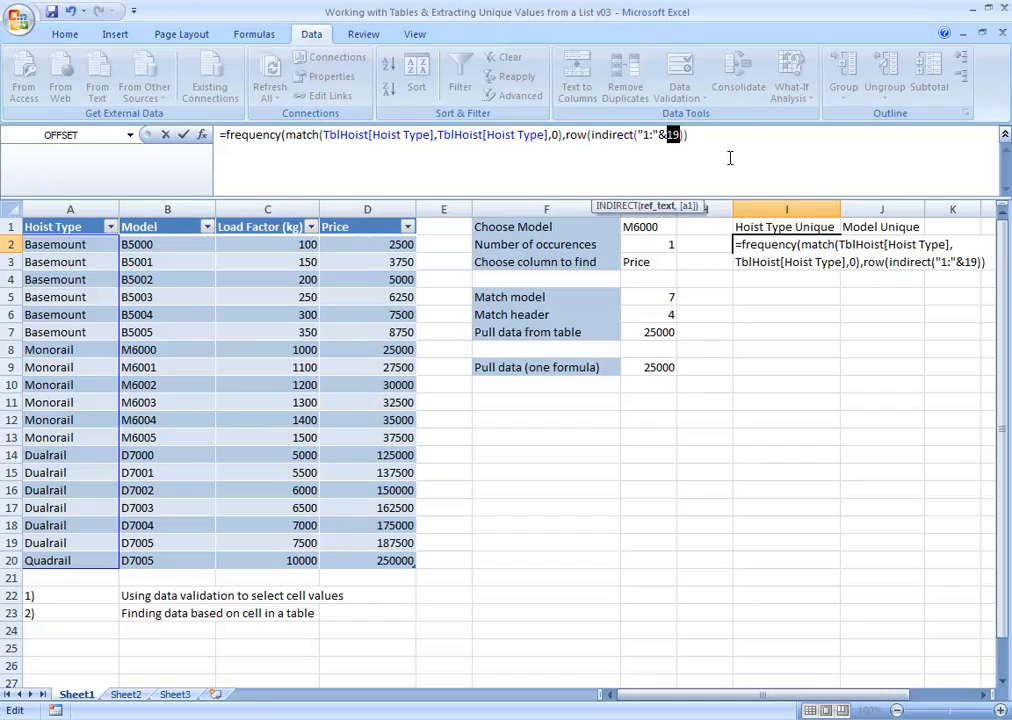
key(ctrl+z)
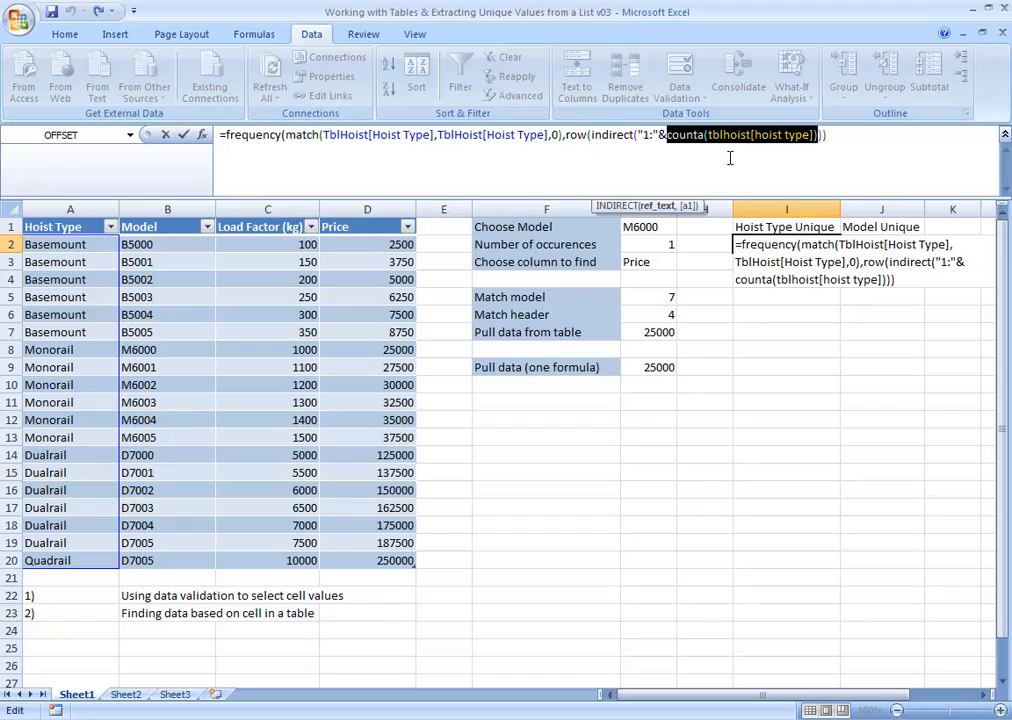
Preview the evaluated INDIRECT argument "1:"&counta(tblhoist[hoist type]) in cell I2's formula, and restore the formula text.
key(shift+Left)
key(shift+Left)
key(shift+Left)
key(shift+Left)
key(shift+Left)
key(F9)
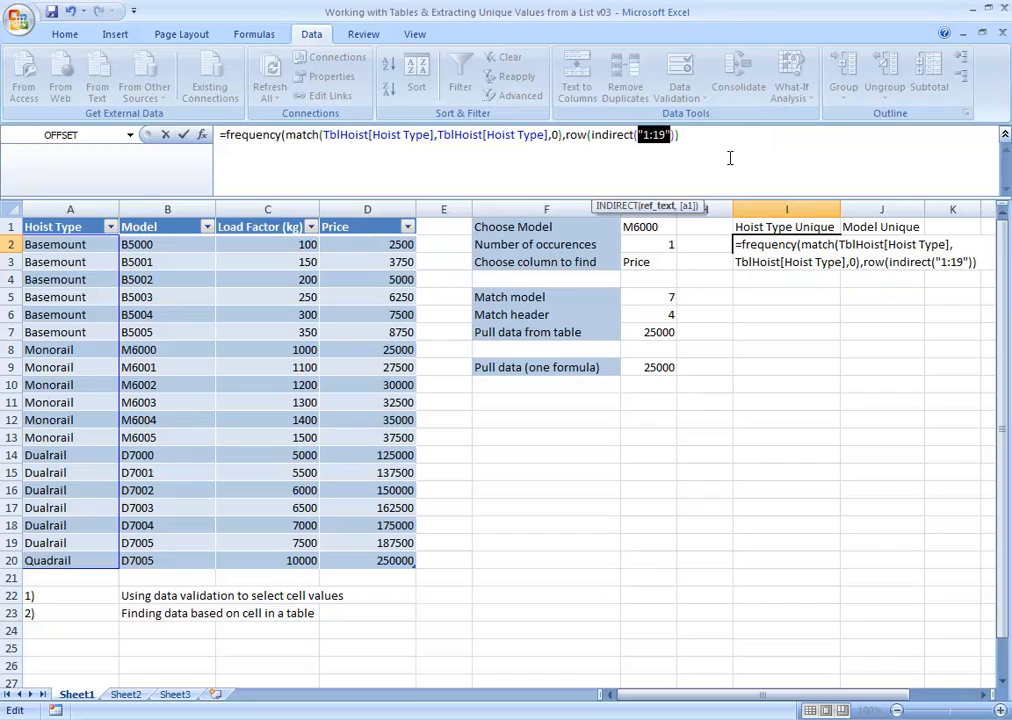
key(ctrl+z)
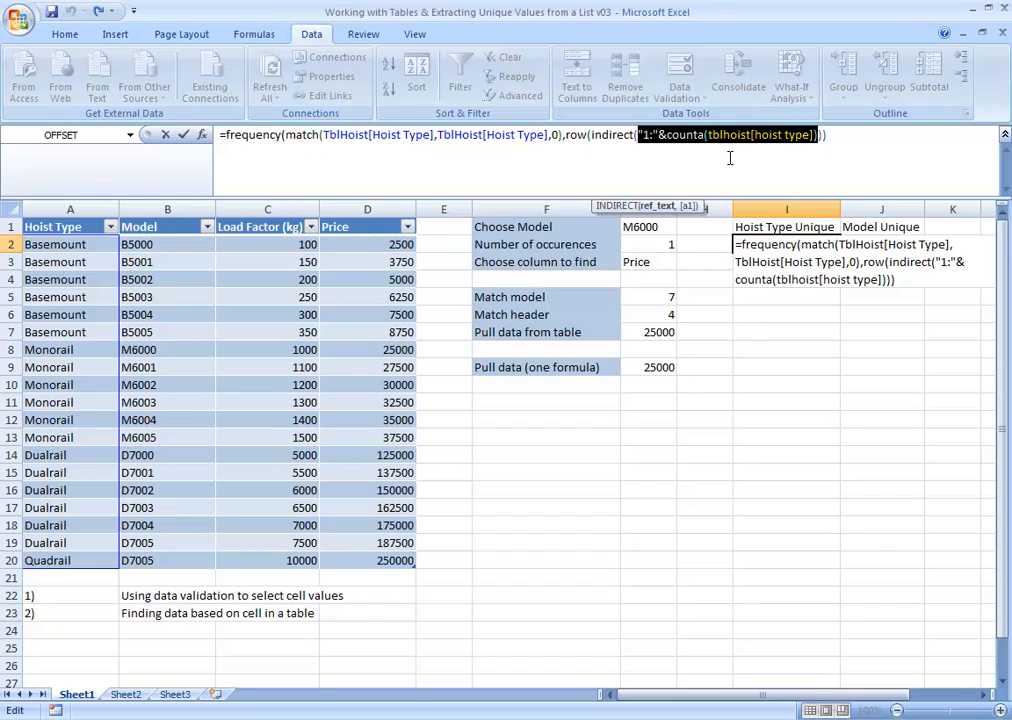
key(ctrl+Left)
key(ctrl+Left)
key(ctrl+shift+Right)
key(ctrl+shift+Right)
key(ctrl+shift+Right)
key(ctrl+shift+Right)
key(ctrl+shift+Right)
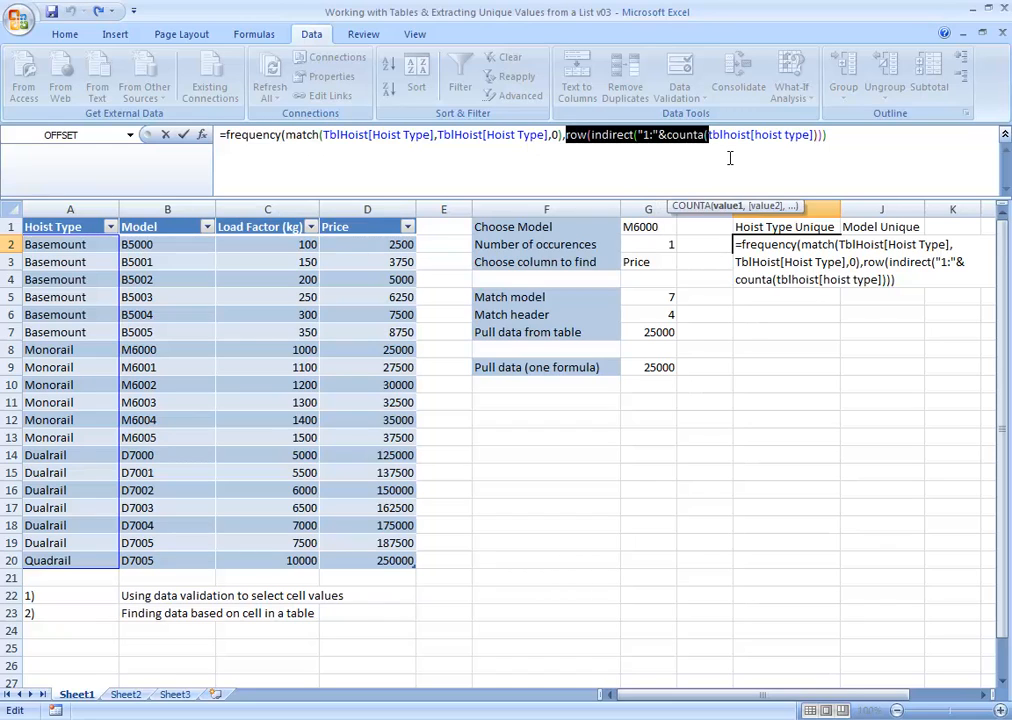
key(F9)
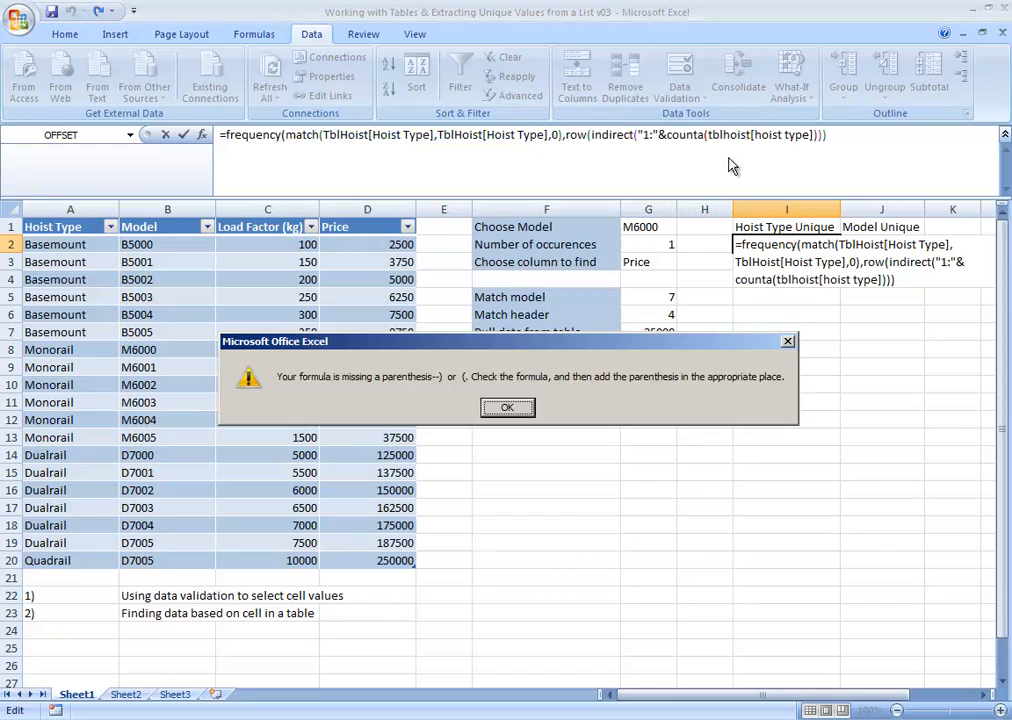
key(Return)
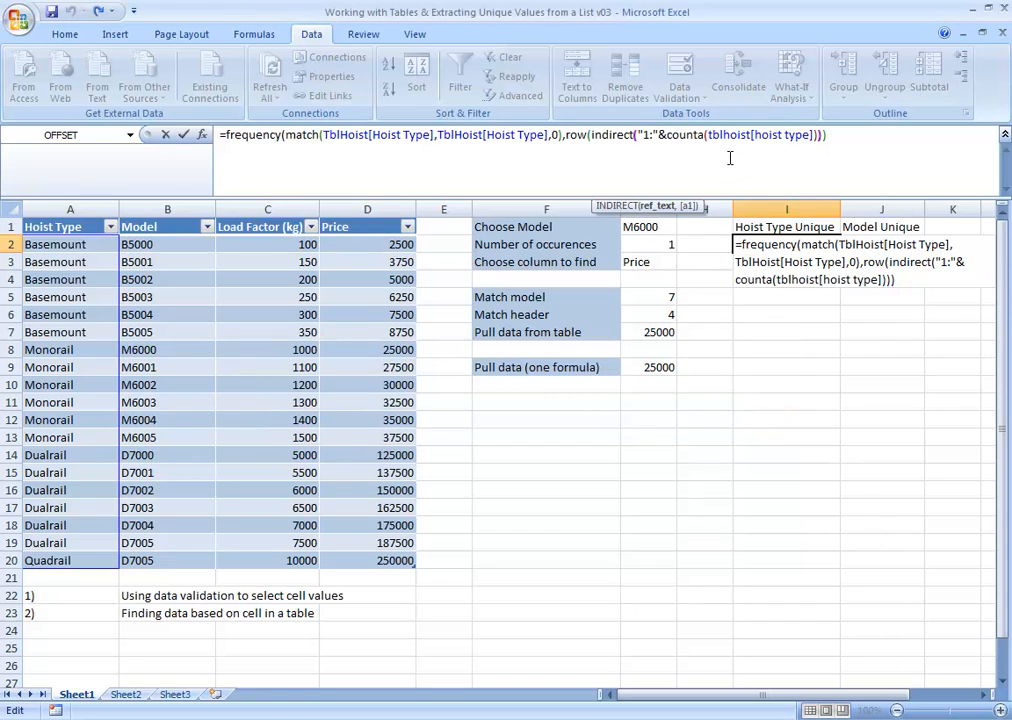
Preview the array returned by the complete ROW bins expression in cell I2's formula, and restore the formula text.
key(ctrl+shift+Left)
key(ctrl+shift+Left)
key(ctrl+shift+Left)
key(ctrl+shift+Left)
key(ctrl+shift+Left)
key(ctrl+shift+Left)
key(ctrl+shift+Left)
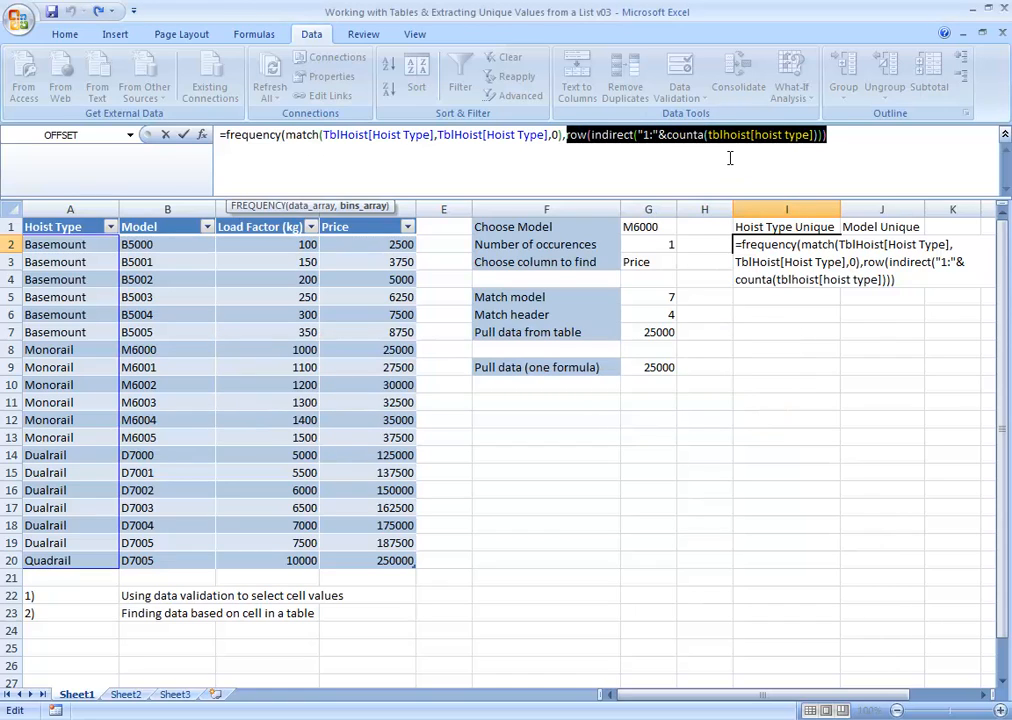
key(F9)
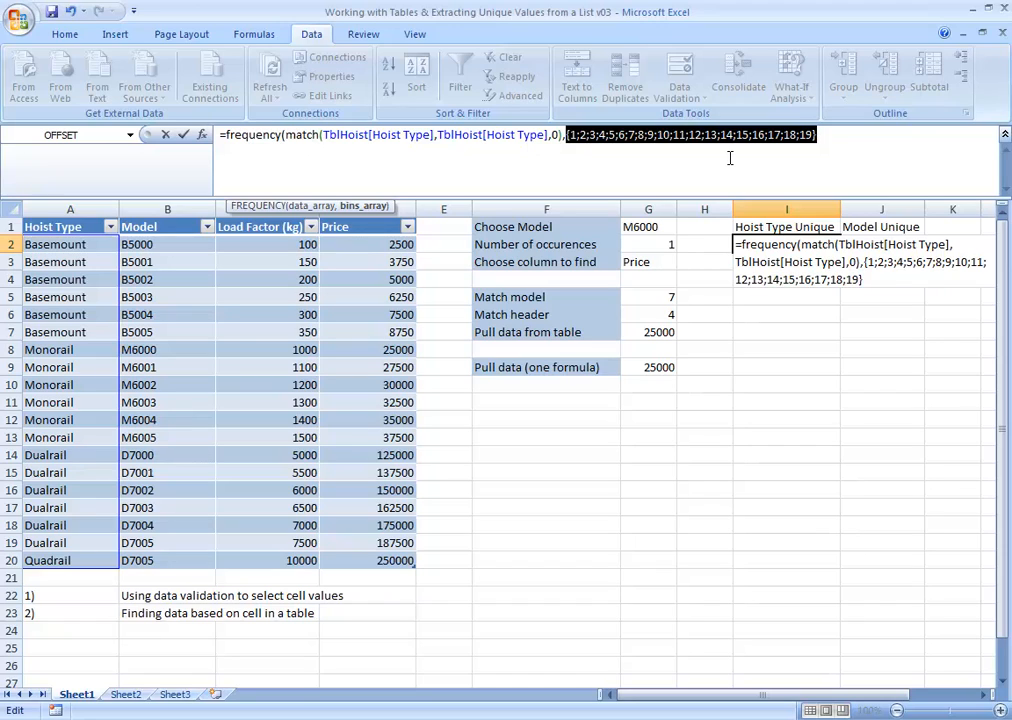
key(ctrl+z)
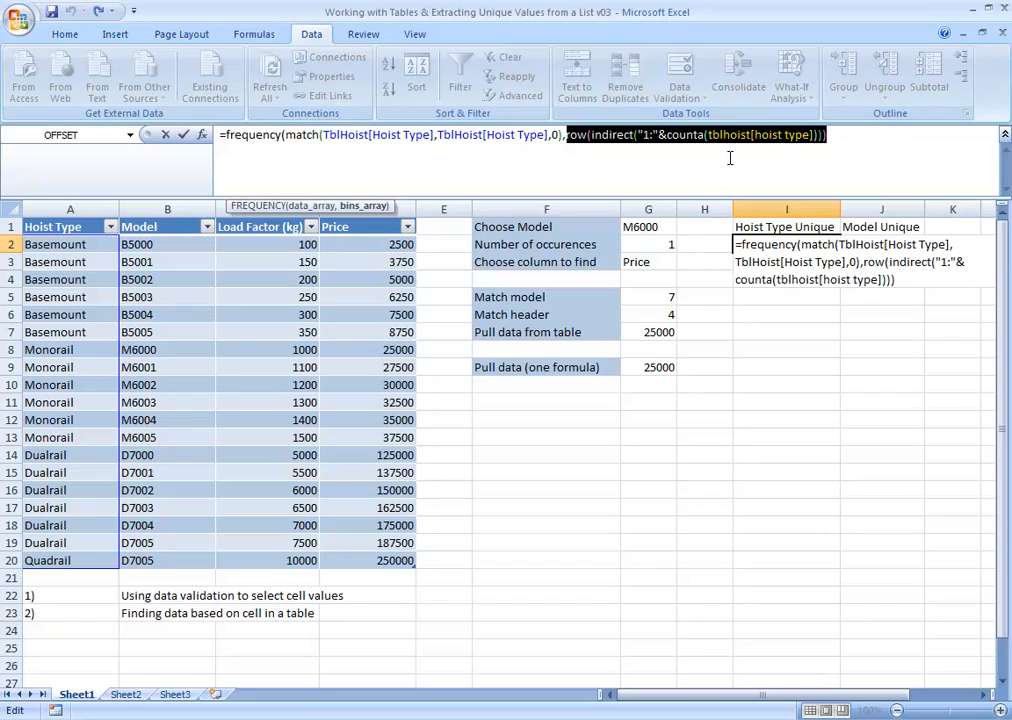
Close the FREQUENCY function in cell I2 with a final parenthesis, and preview its evaluated array before restoring the formula text.
click(830, 134)
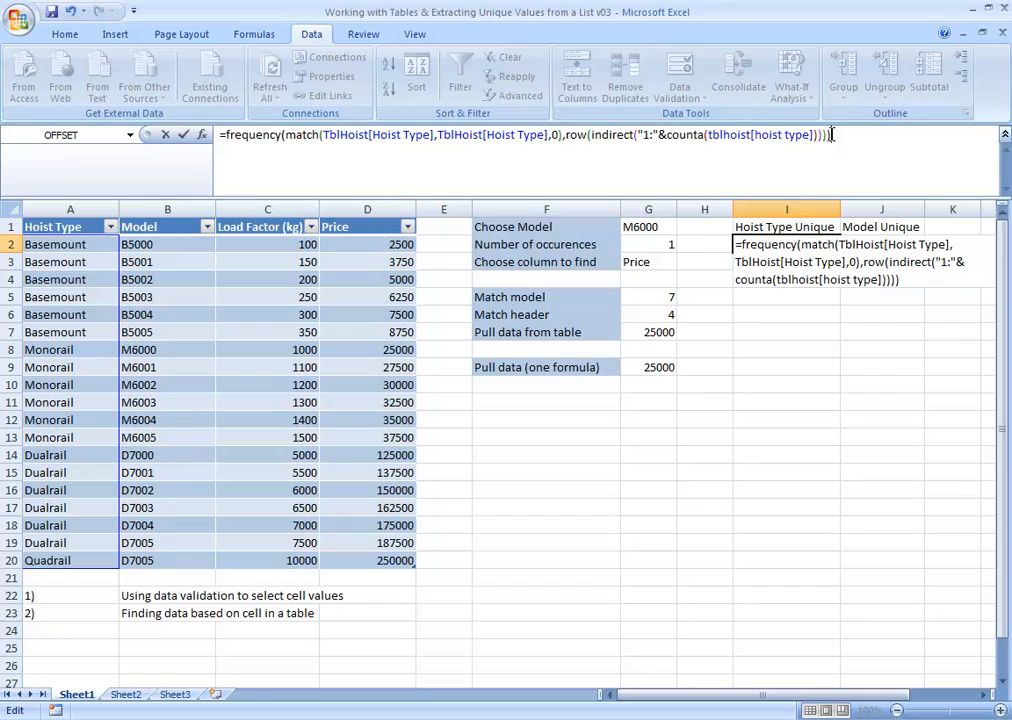
key(ctrl+shift+Left)
key(ctrl+shift+Left)
key(ctrl+shift+Left)
key(ctrl+shift+Left)
key(ctrl+shift+Left)
key(ctrl+shift+Left)
key(ctrl+shift+Left)
key(ctrl+shift+Left)
key(ctrl+shift+Left)
key(ctrl+shift+Left)
key(ctrl+shift+Left)
key(ctrl+shift+Left)
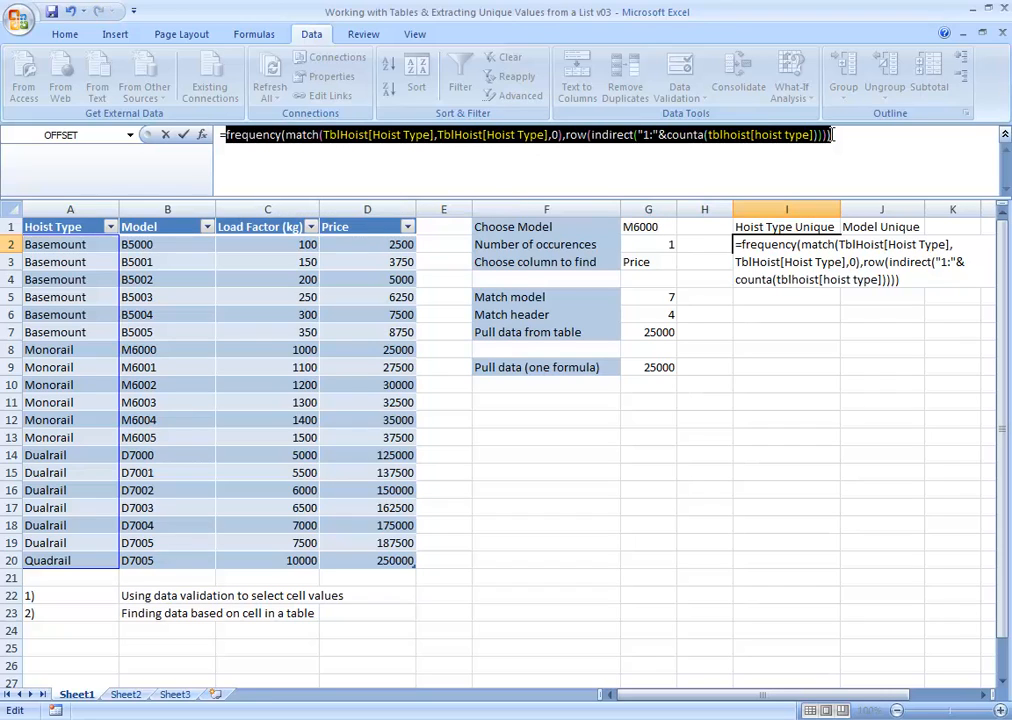
key(F9)
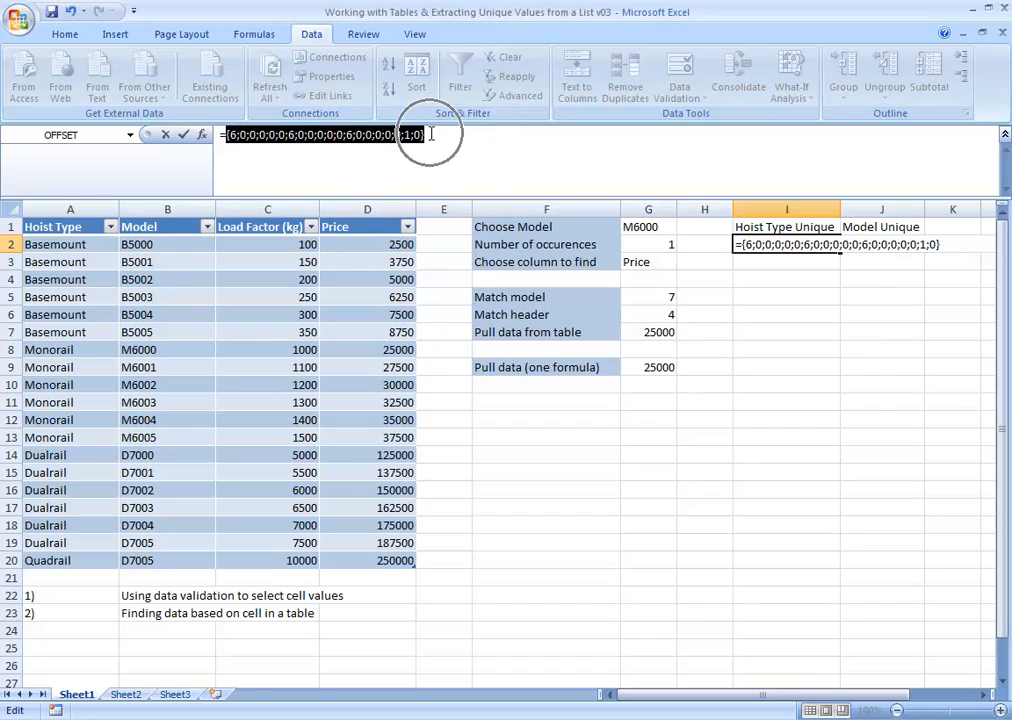
key(ctrl+z)
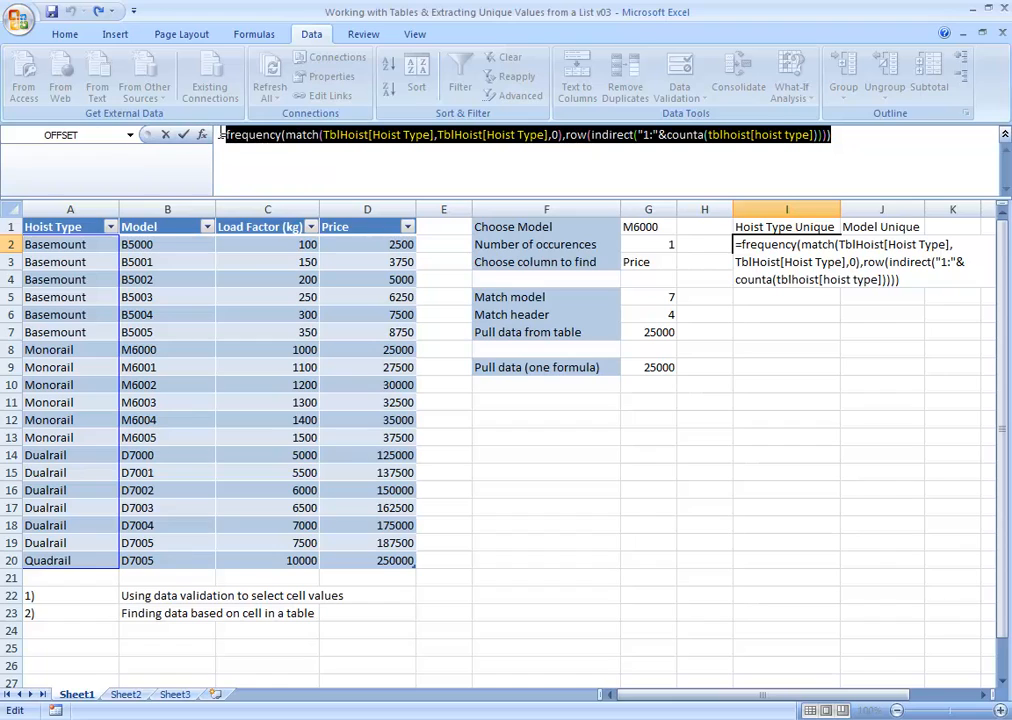
Wrap cell I2's FREQUENCY expression in IF, reuse the row(indirect("1:"&counta(tblhoist[hoist type]))) expression as value_if_true, and preview the evaluated array before restoring the text.
click(250, 143)
text(if)
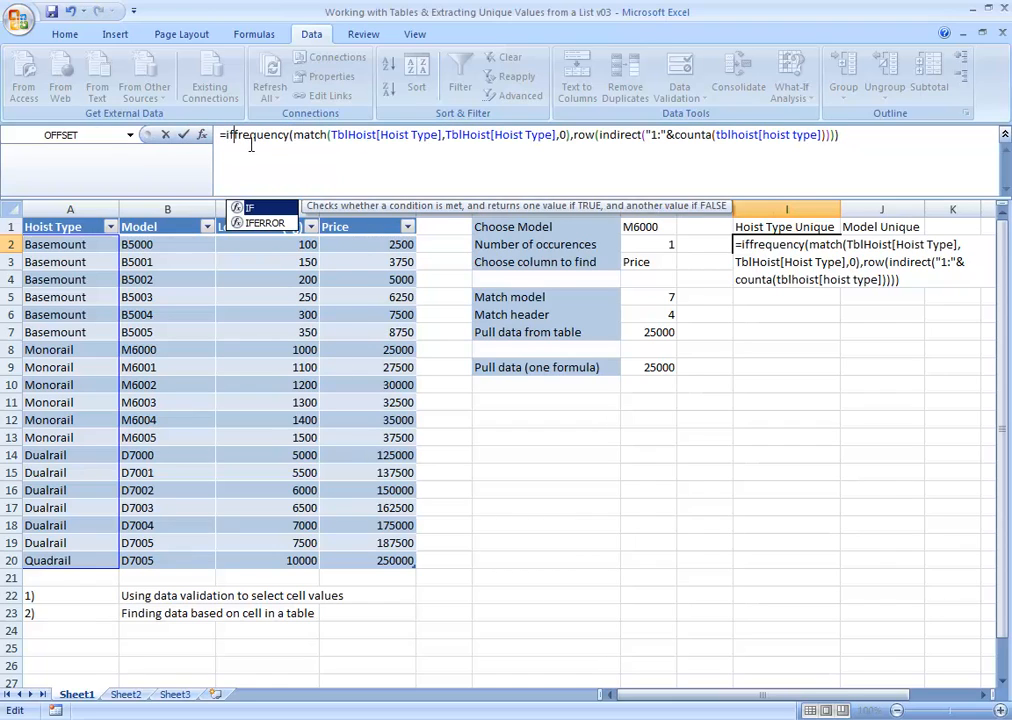
text(()
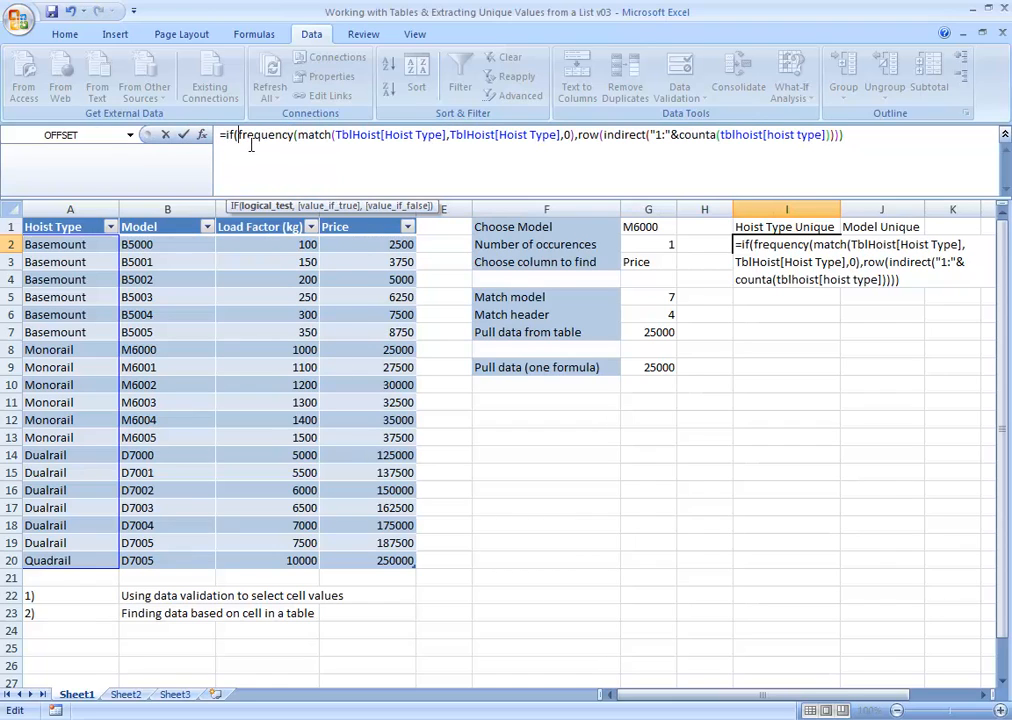
click(873, 139)
text(,)
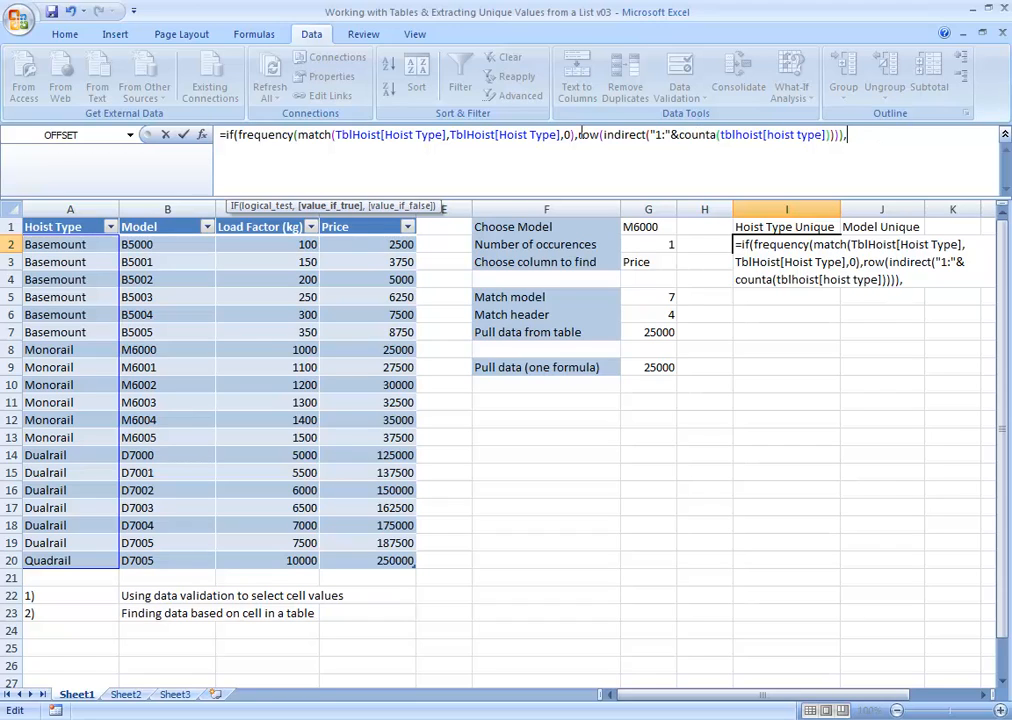
drag(578, 134, 845, 140)
key(ctrl+c)
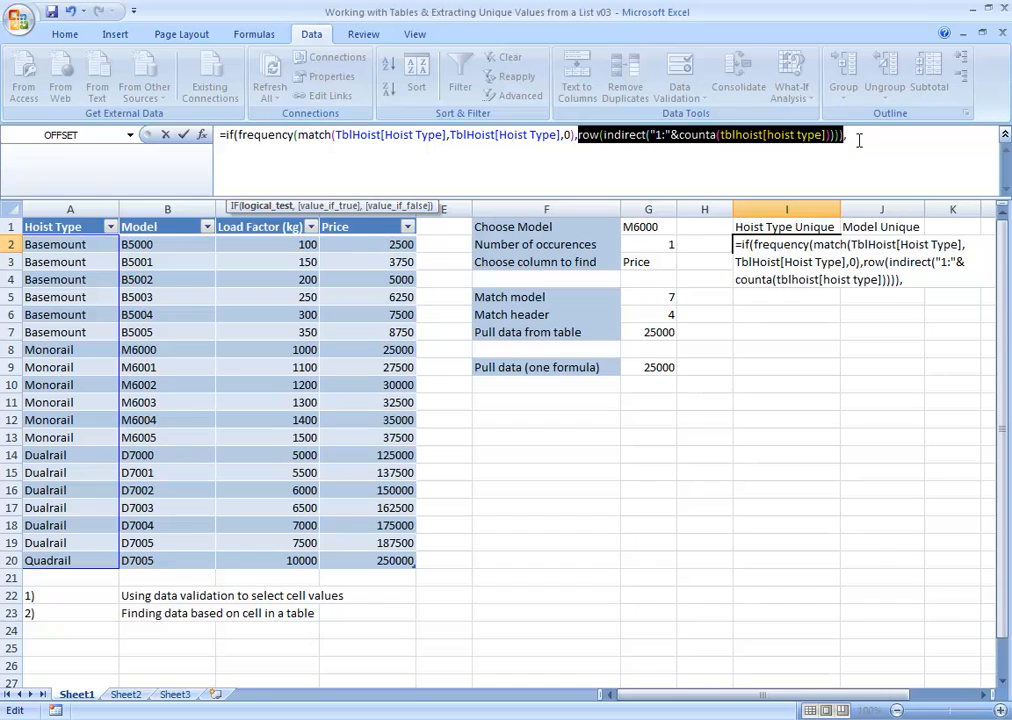
click(858, 140)
key(ctrl+v)
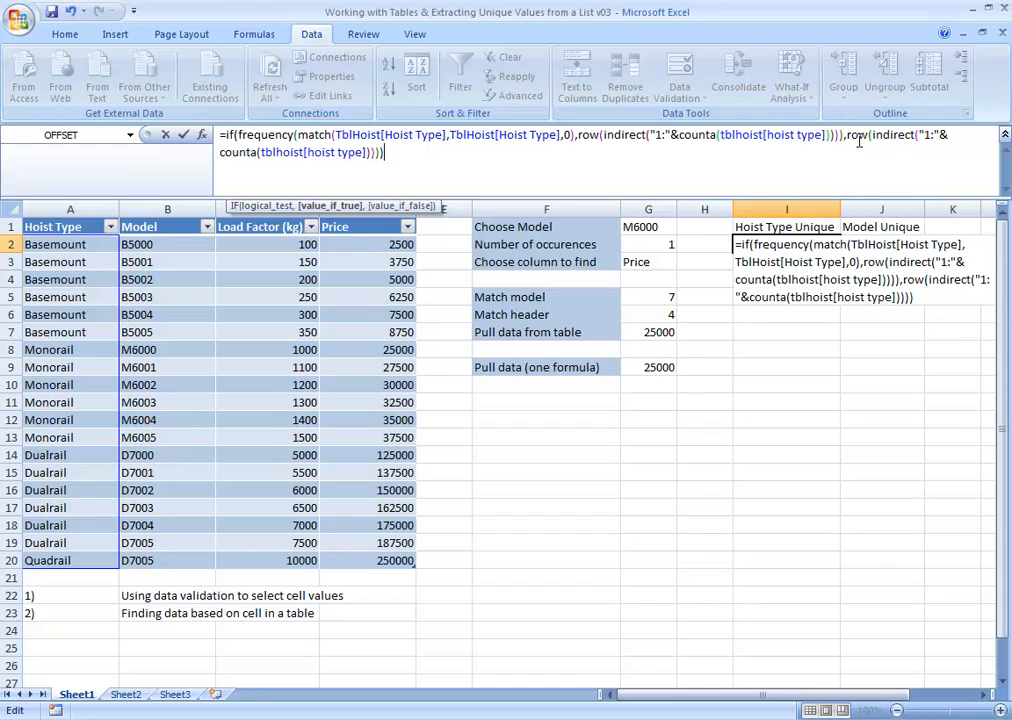
key(F9)
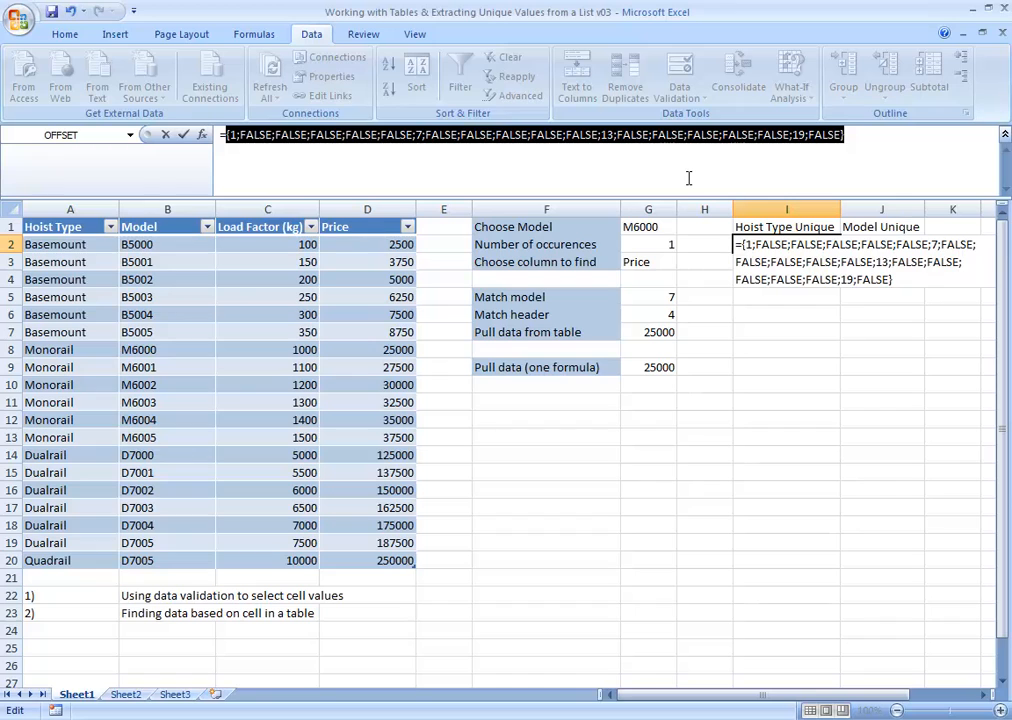
key(ctrl+z)
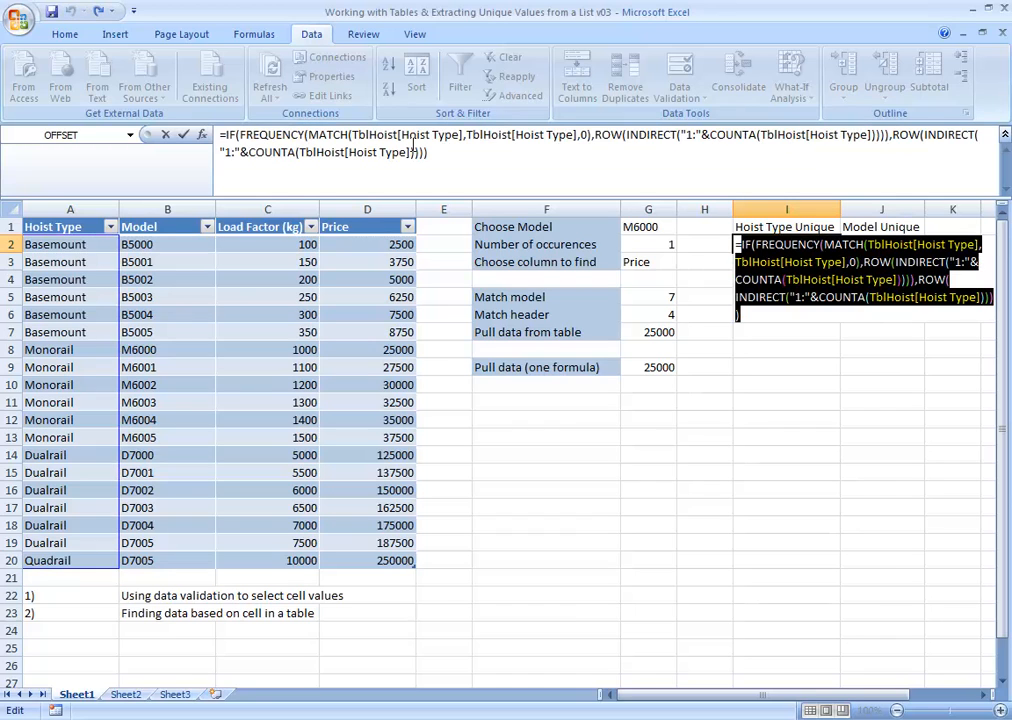
Wrap the IF expression in cell I2 inside a SMALL function as its array argument.
click(228, 131)
text(small()
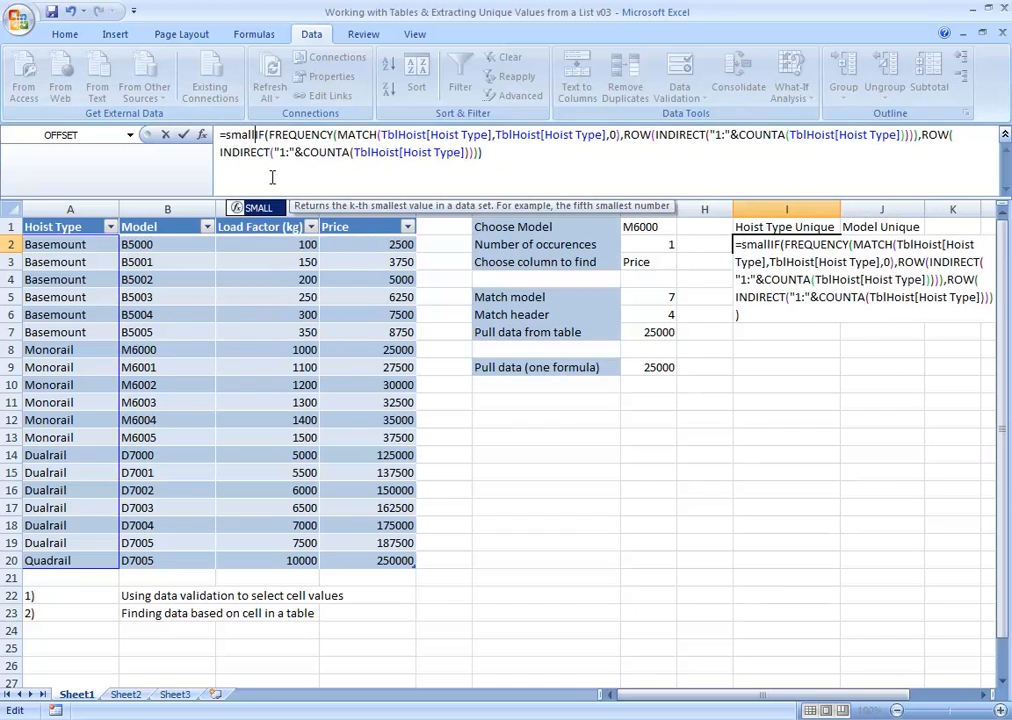
click(518, 162)
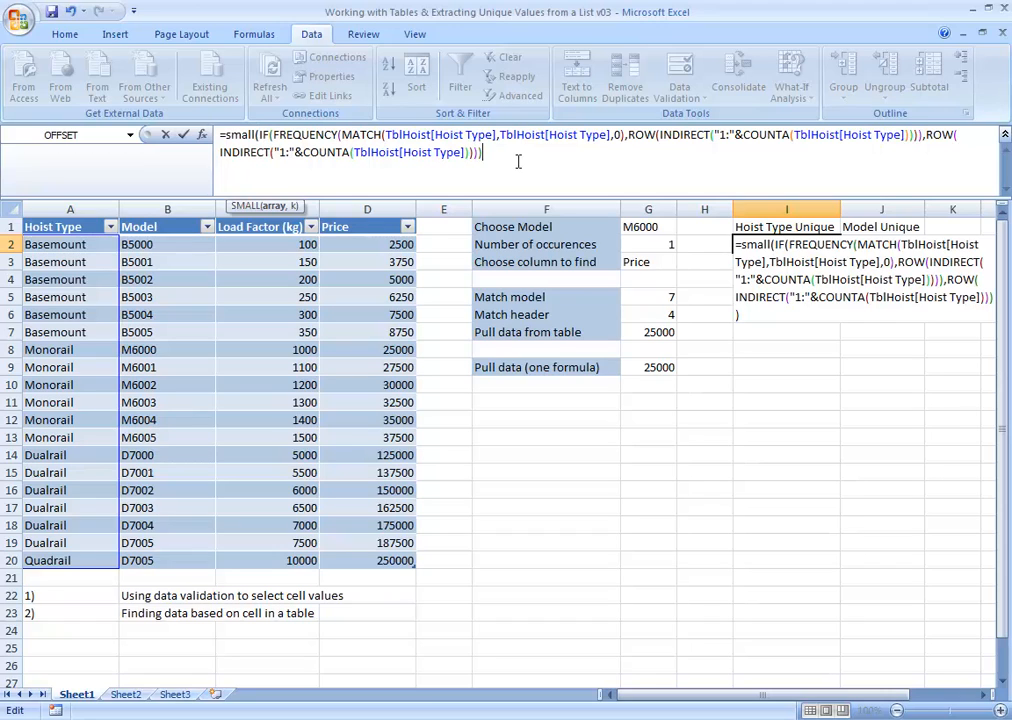
text(,)
click(768, 227)
text())
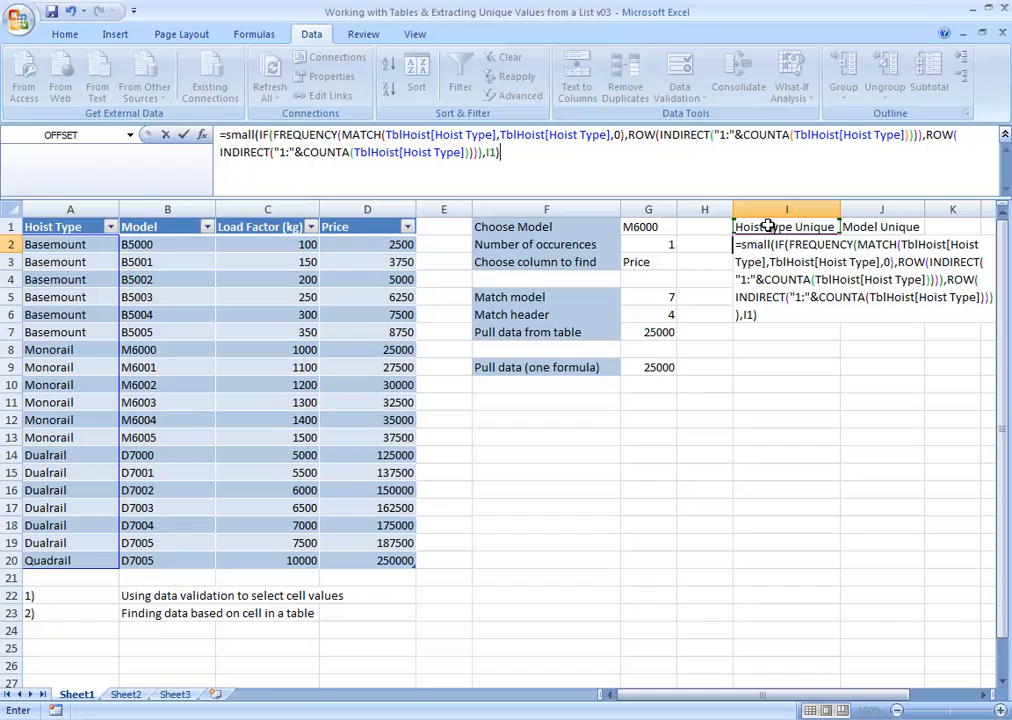
key(BackSpace)
key(BackSpace)
key(BackSpace)
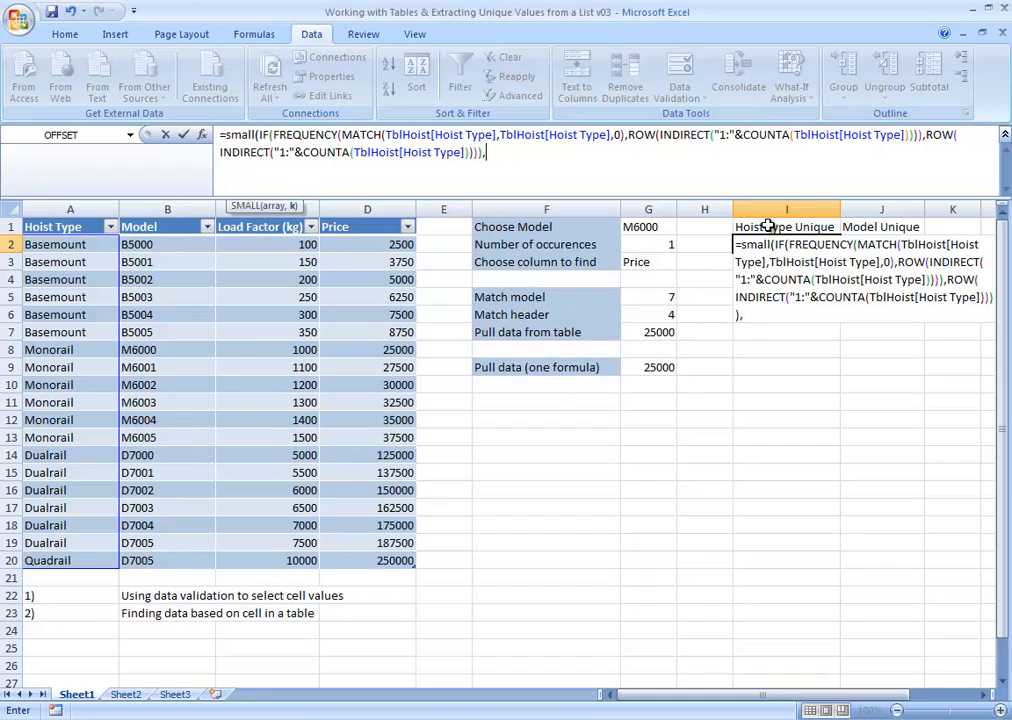
Set the SMALL function's k argument in cell I2 to row(I1) and enter the formula as an array formula.
text(row()
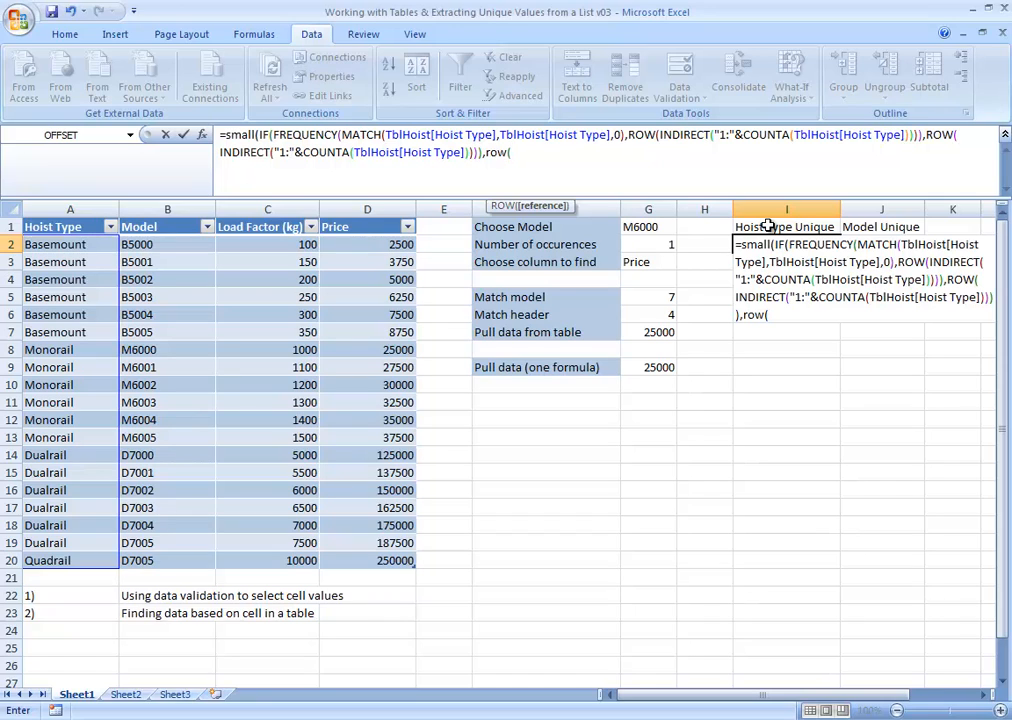
click(768, 226)
text()))
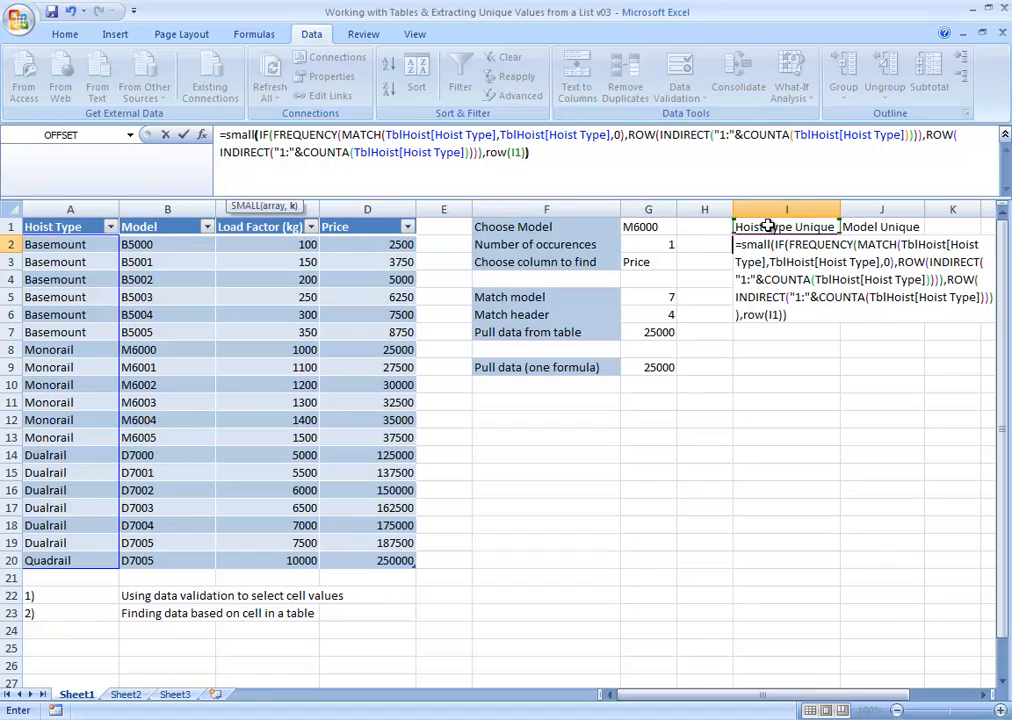
key(ctrl+shift+Return)
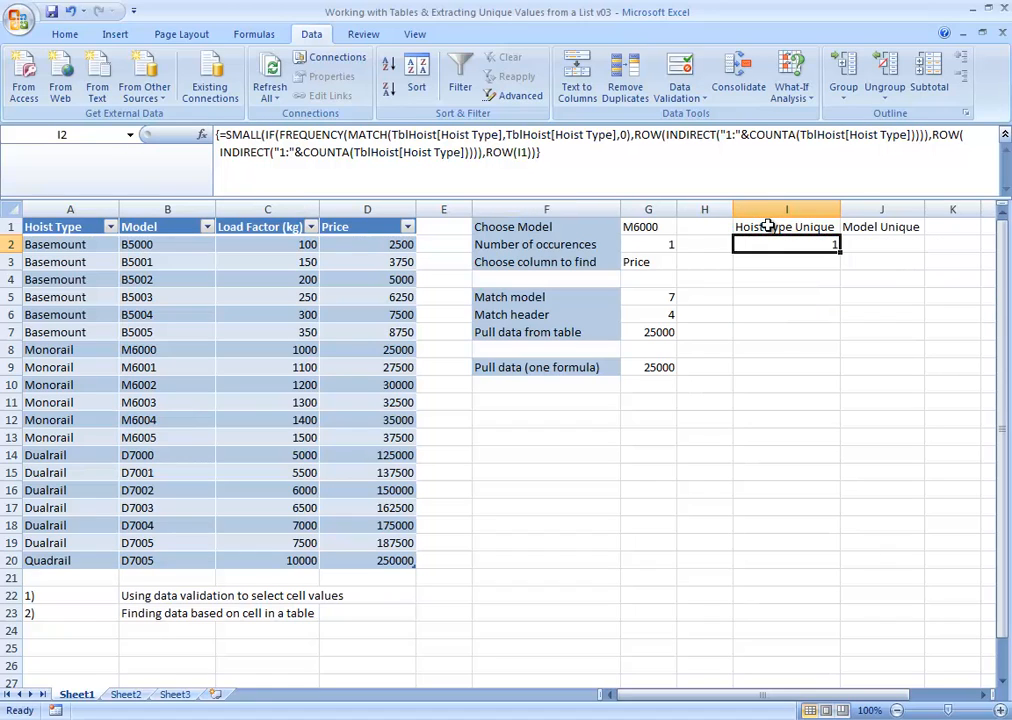
Copy cell I2's array formula down through cells I3 to I6.
key(Up)
key(Down)
key(ctrl+c)
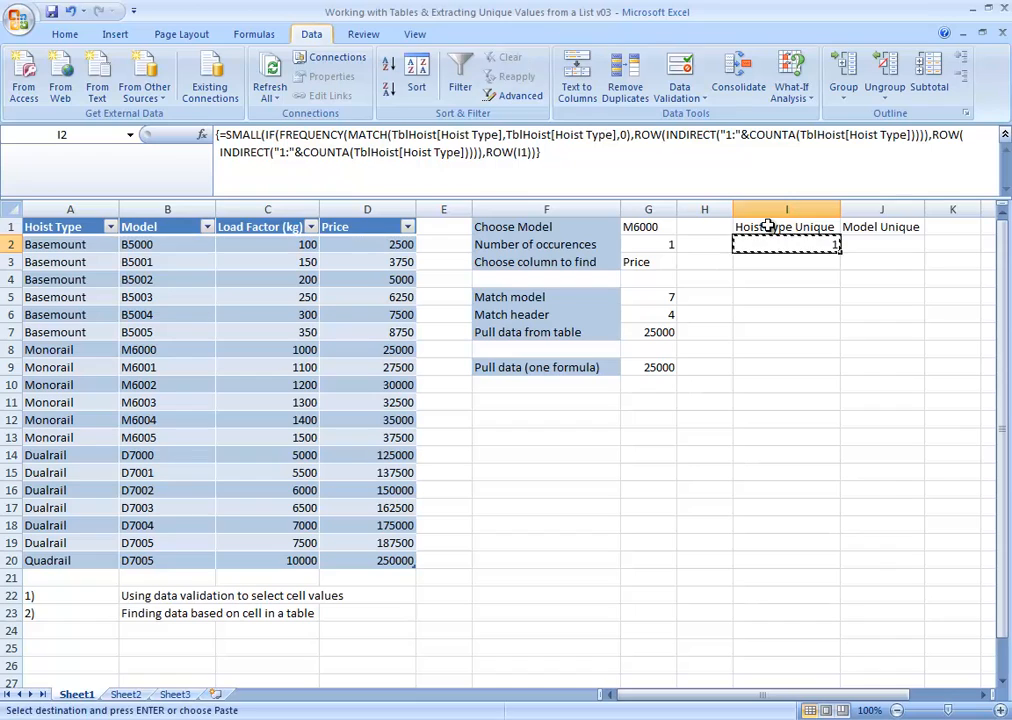
key(Down)
key(Return)
key(ctrl+c)
key(Down)
key(ctrl+v)
key(ctrl+c)
key(Down)
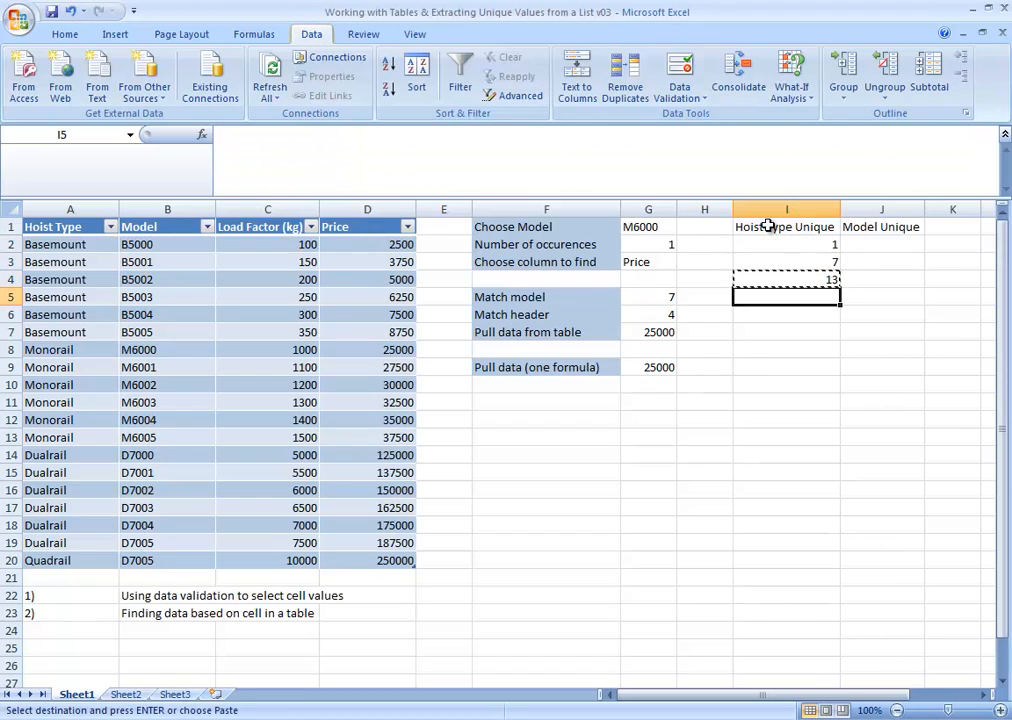
key(Return)
key(alt+e)
key(Down)
key(alt+e)
key(i)
key(d)
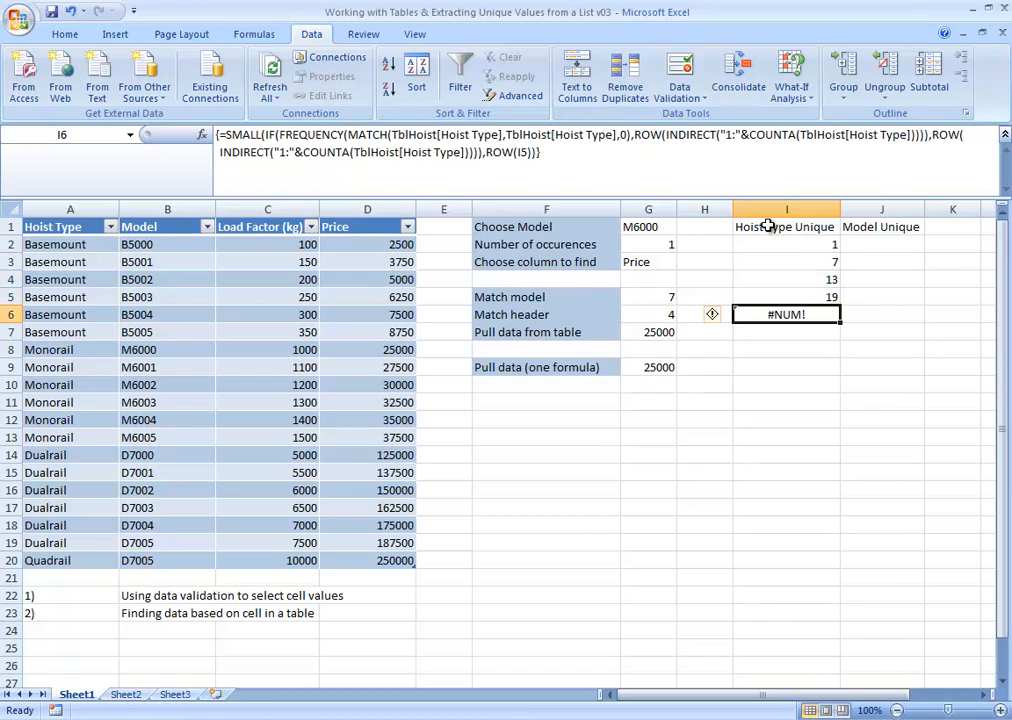
Select cells I2:I5 to examine the formula's results in the Hoist Type Unique column.
key(Up)
key(Up)
key(Up)
key(Up)
key(shift+Down)
key(shift+Down)
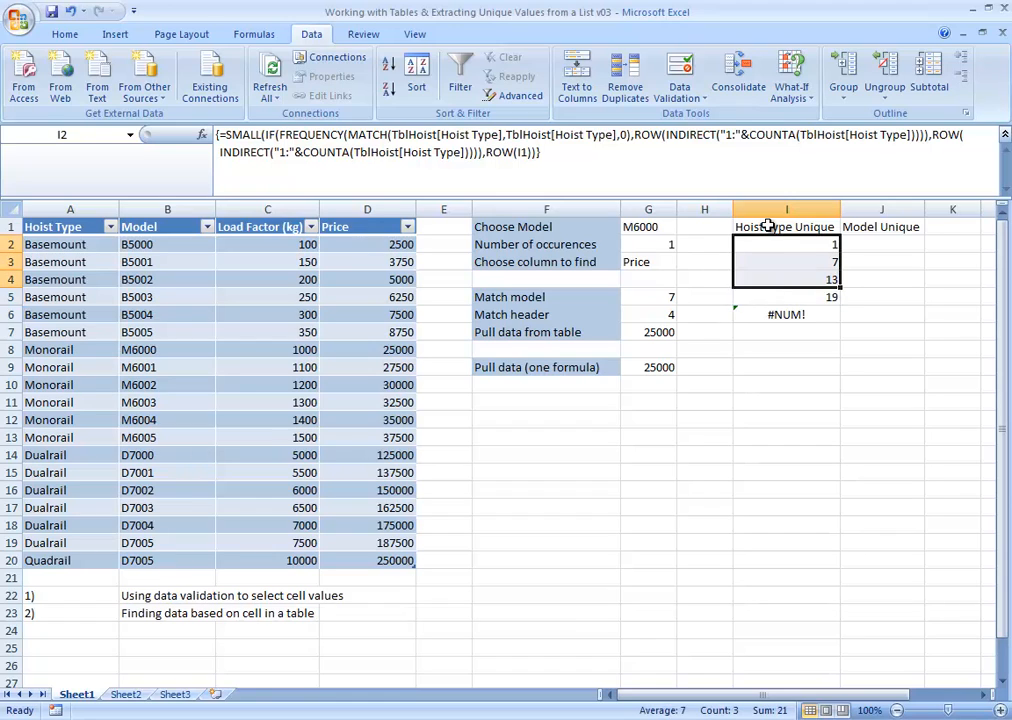
key(shift+Down)
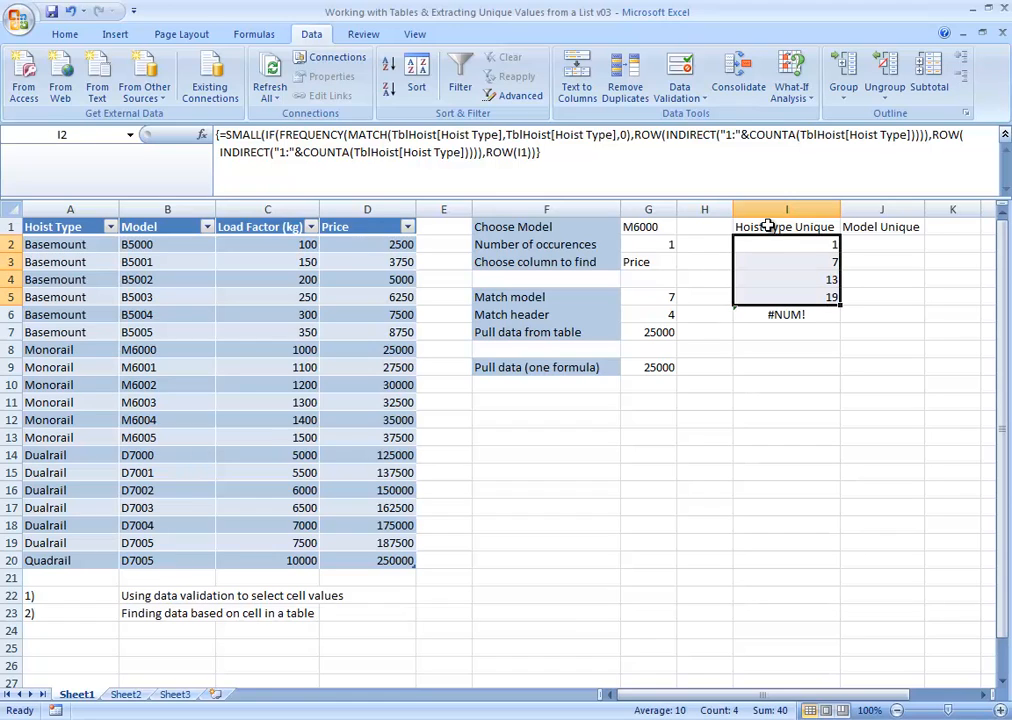
Wrap cell I2's SMALL formula in an INDEX function with tblhoist[hoist type] as its array and enter it as an array formula.
key(F2)
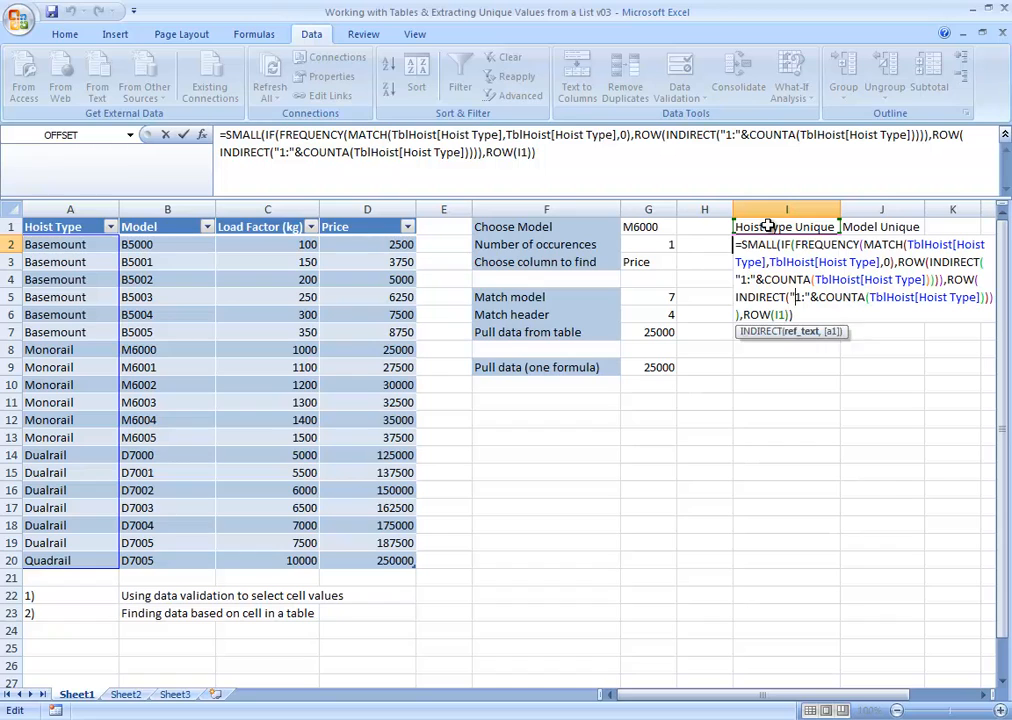
key(Home)
key(Right)
text(in)
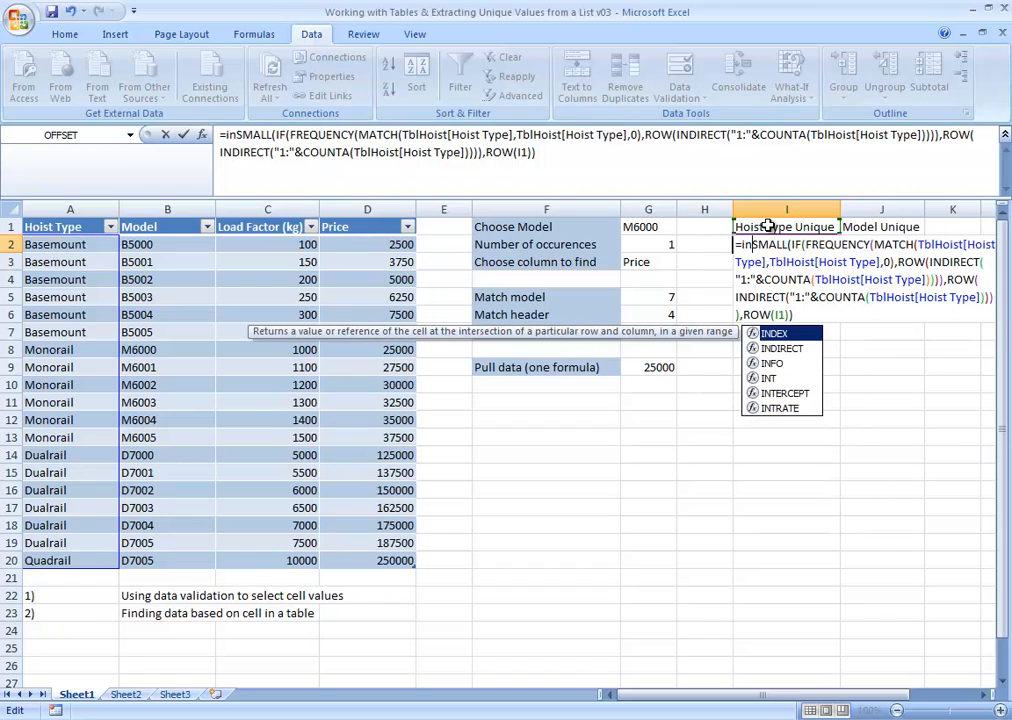
text(dex()
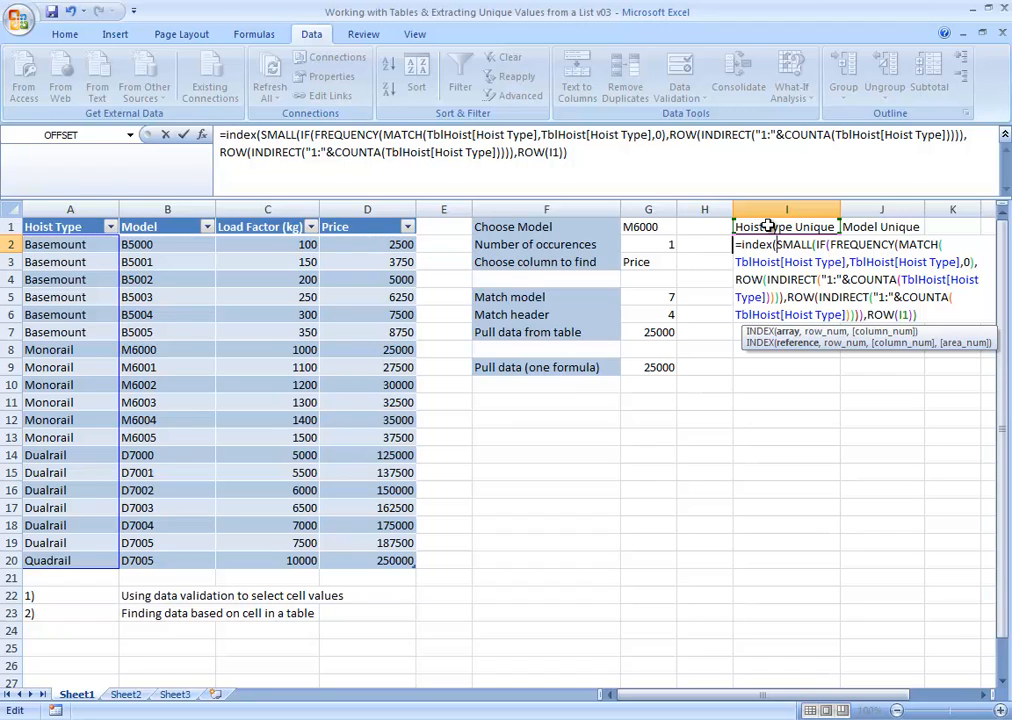
text(tblhoist)
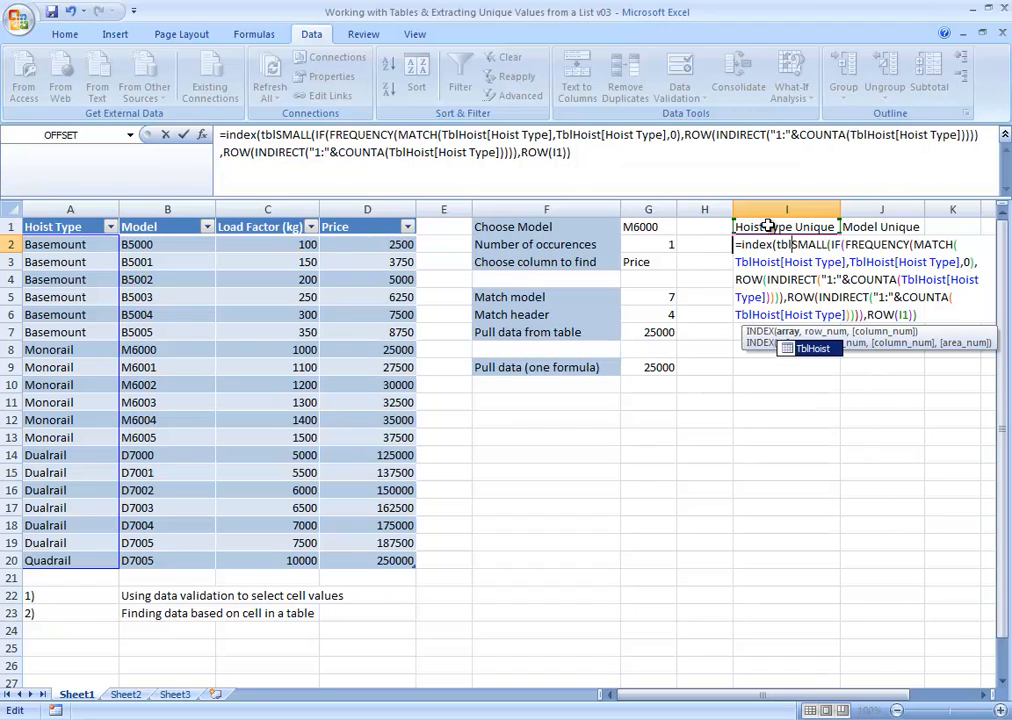
text([)
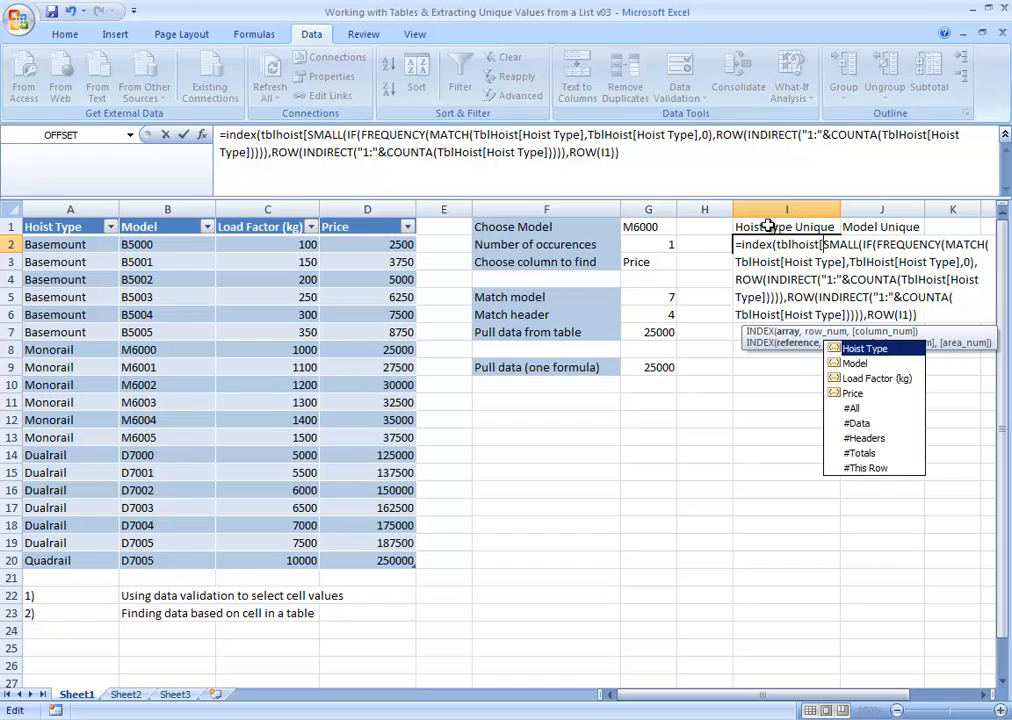
text(hoist type)
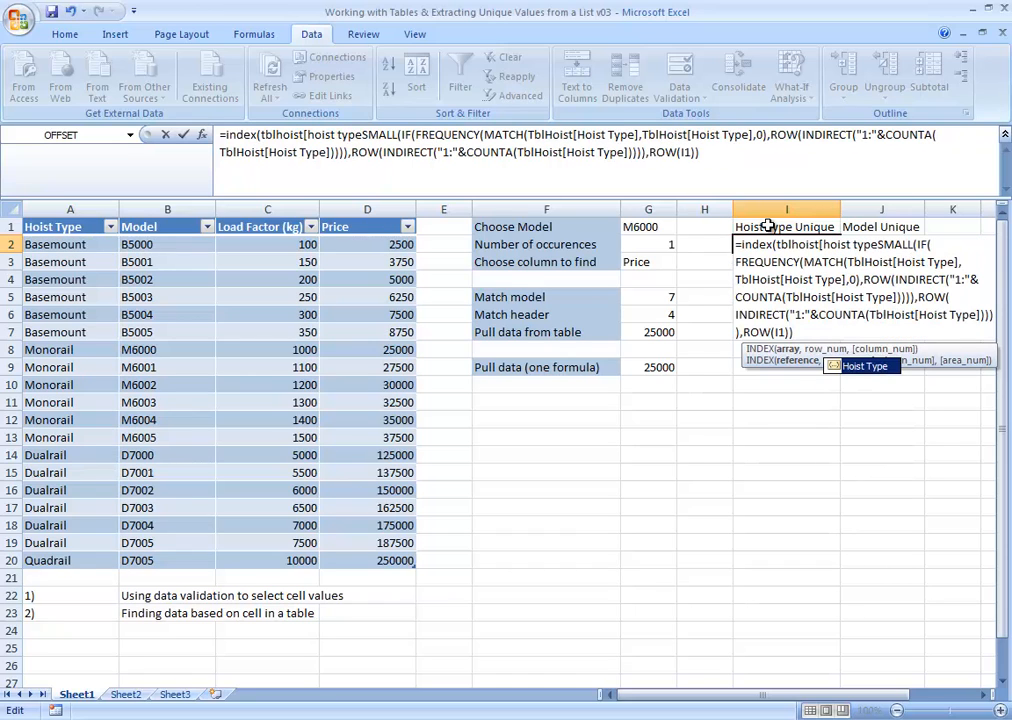
text(],)
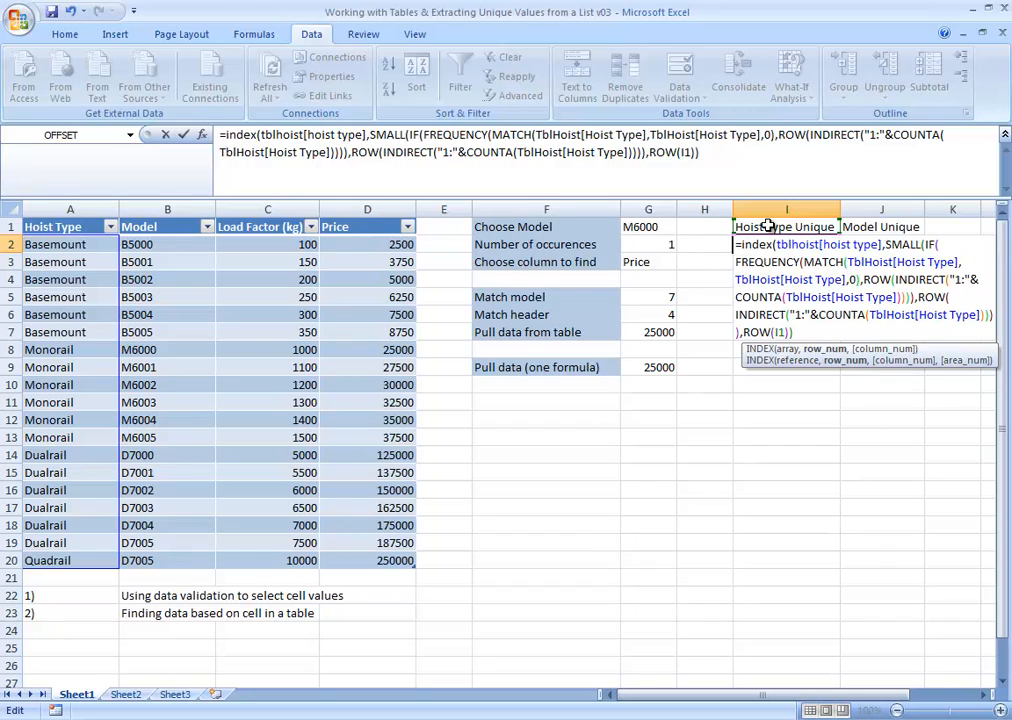
click(824, 154)
text())
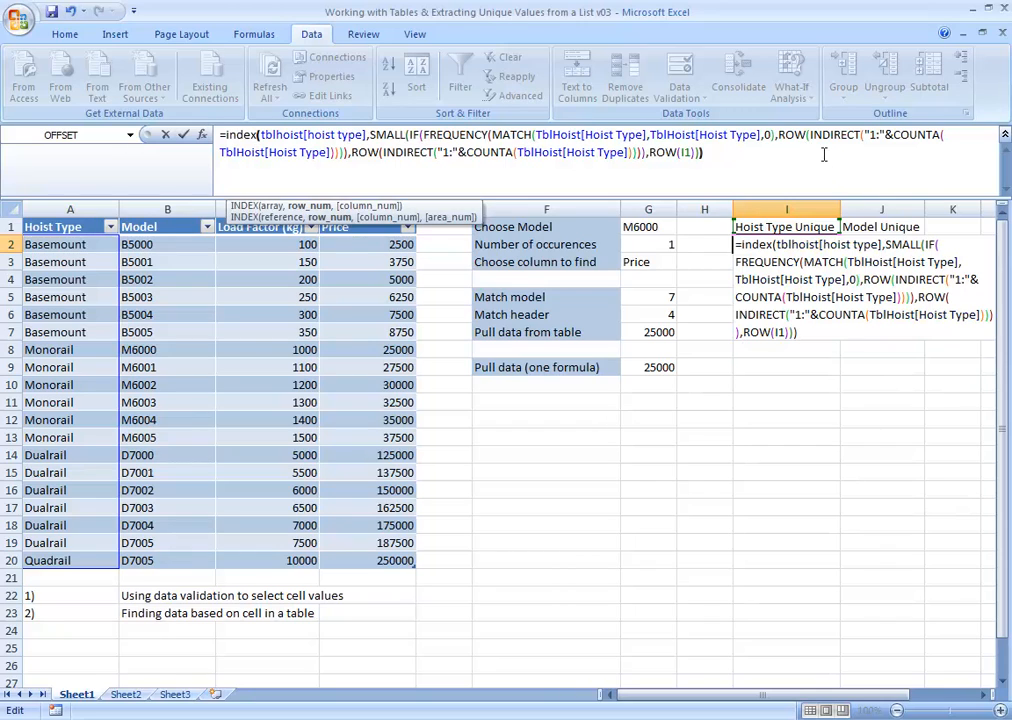
key(ctrl+shift+Return)
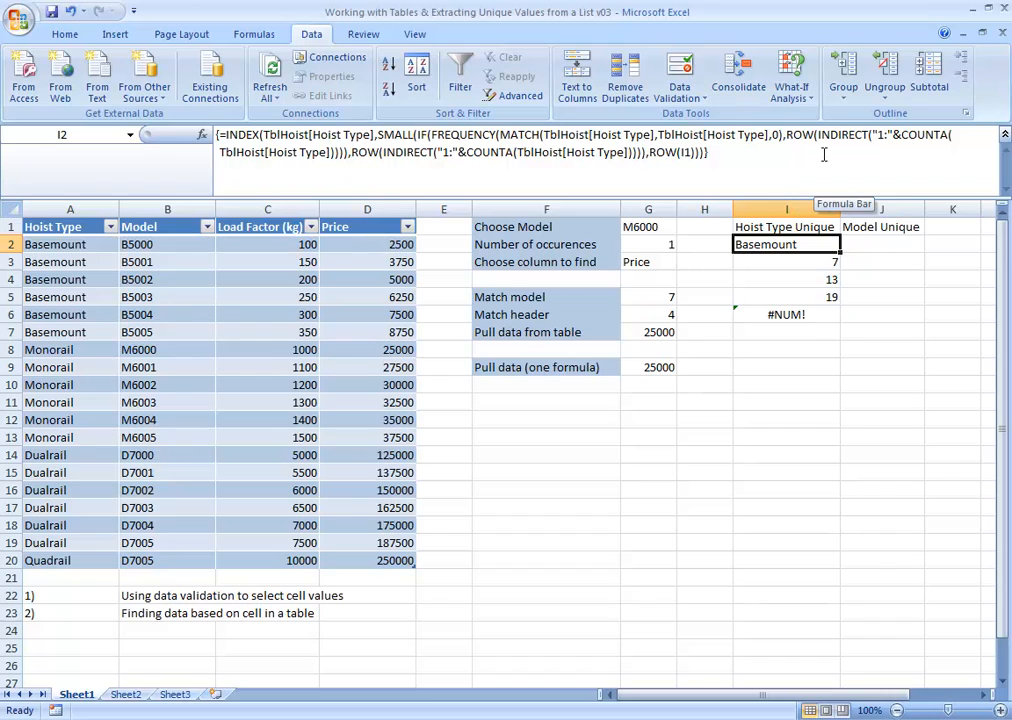
Copy cell I2's INDEX array formula down through cells I3 to I6.
key(ctrl+c)
key(Down)
key(ctrl+v)
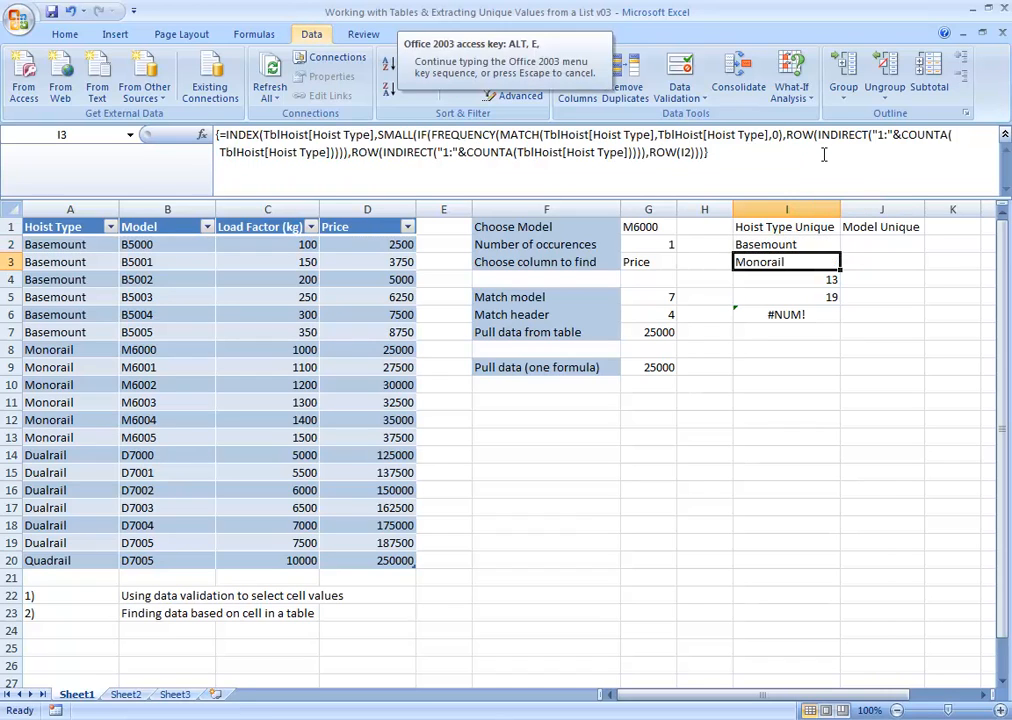
key(ctrl+c)
key(Down)
key(ctrl+v)
key(ctrl+c)
key(Down)
key(Return)
key(alt+e)
key(c)
key(Down)
key(Return)
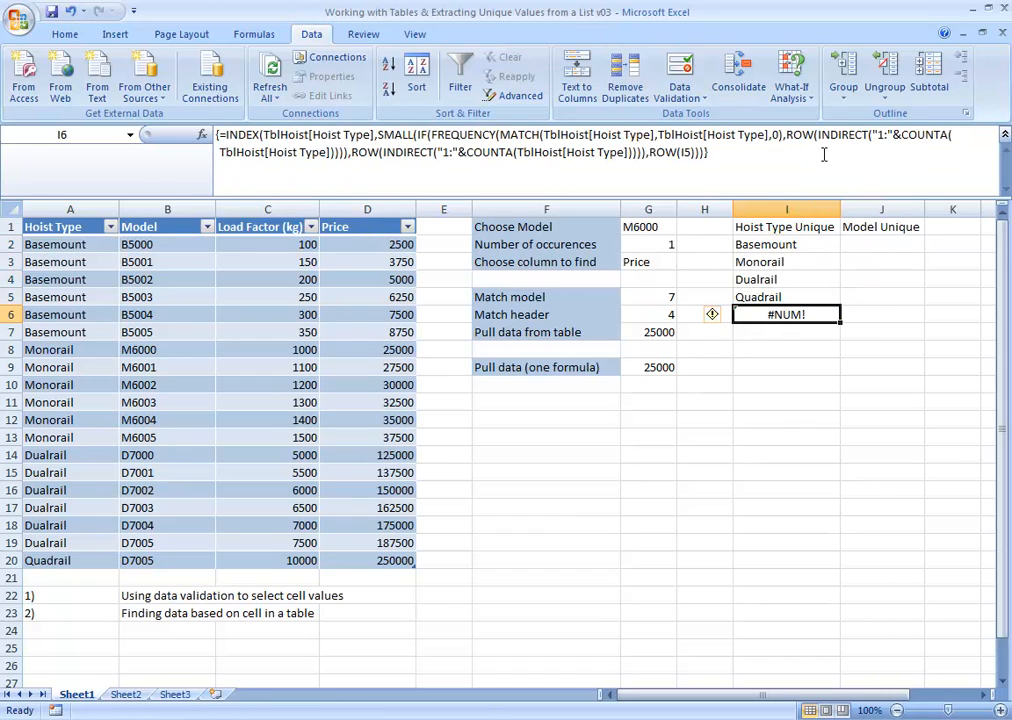
Wrap the INDEX expression in cell I2 inside an IFERROR function as its value argument.
key(Up)
key(Up)
key(Up)
key(Up)
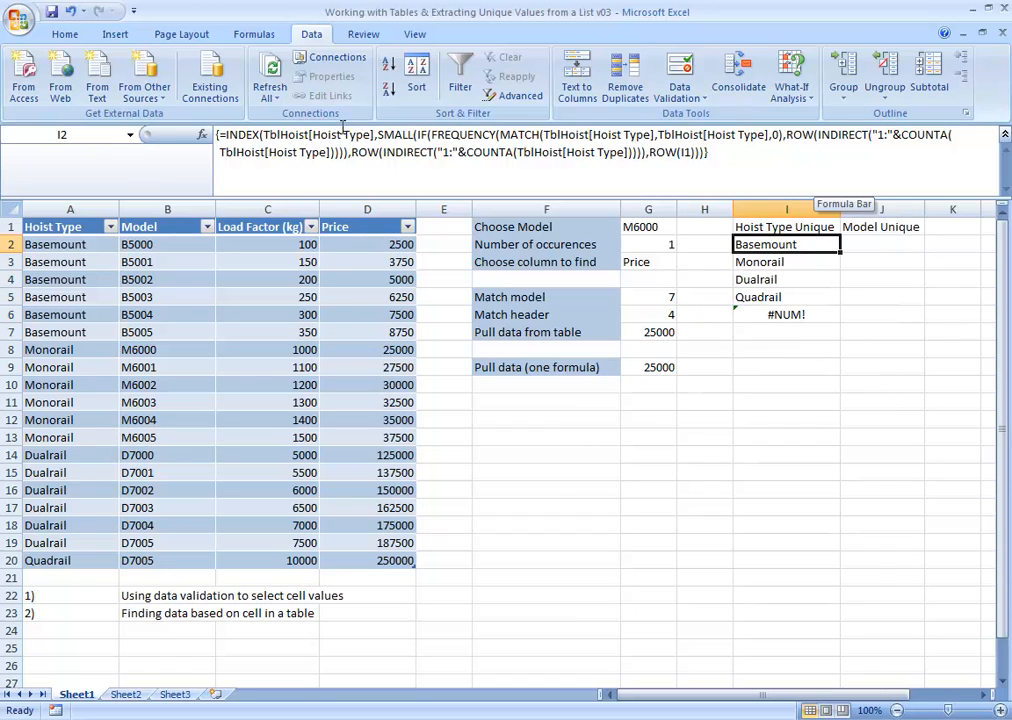
click(232, 137)
text(ifer)
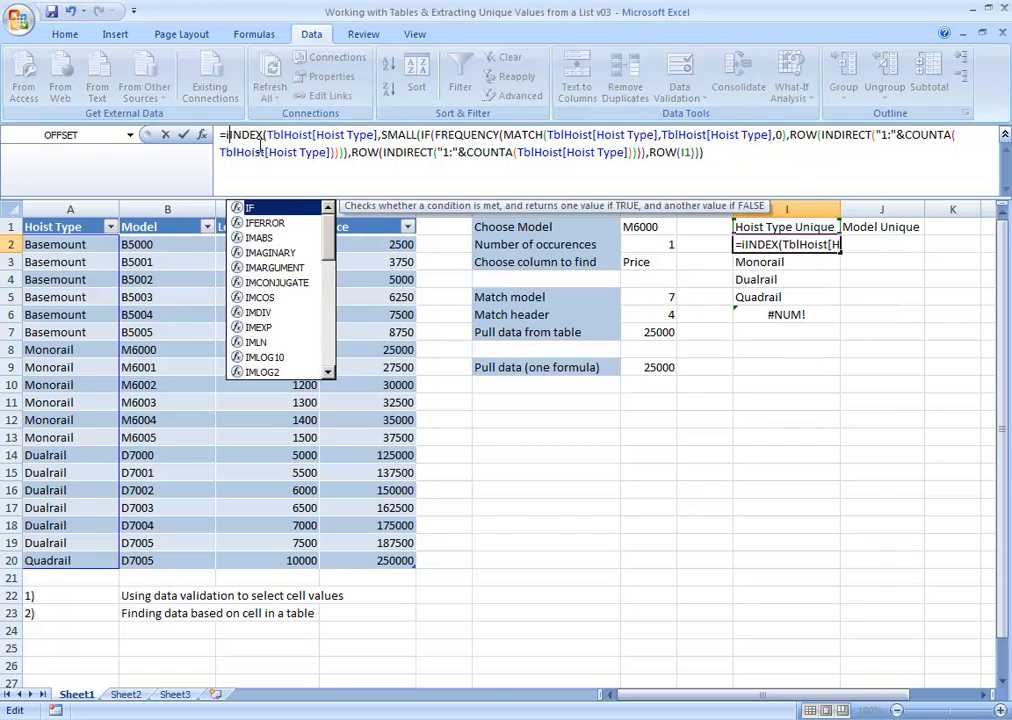
text(ror()
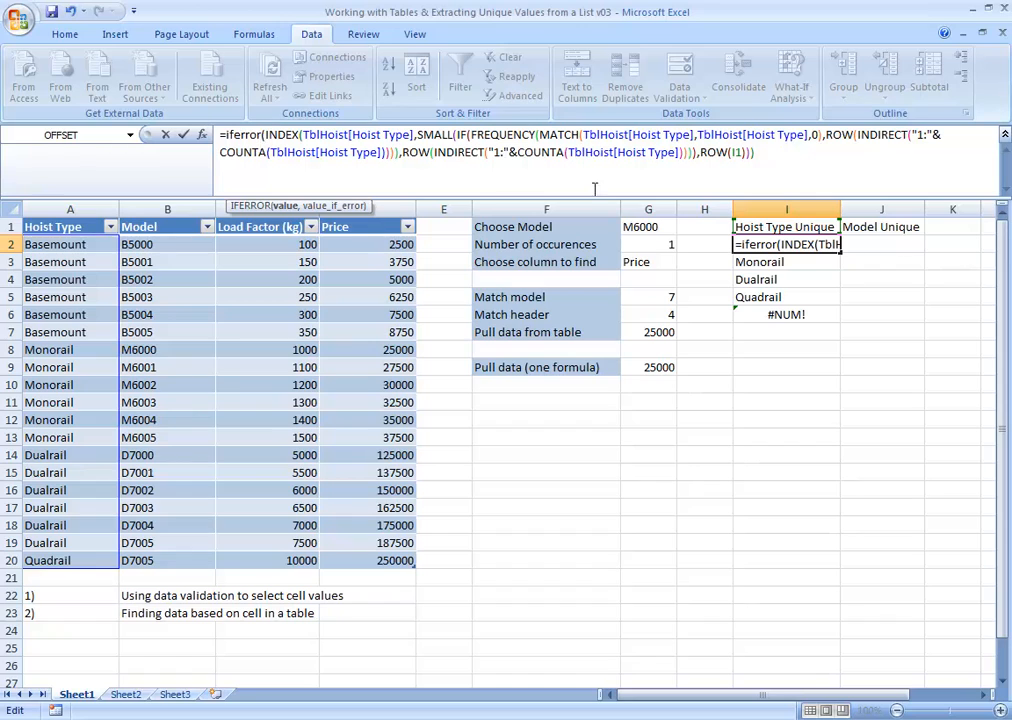
click(762, 163)
key(Return)
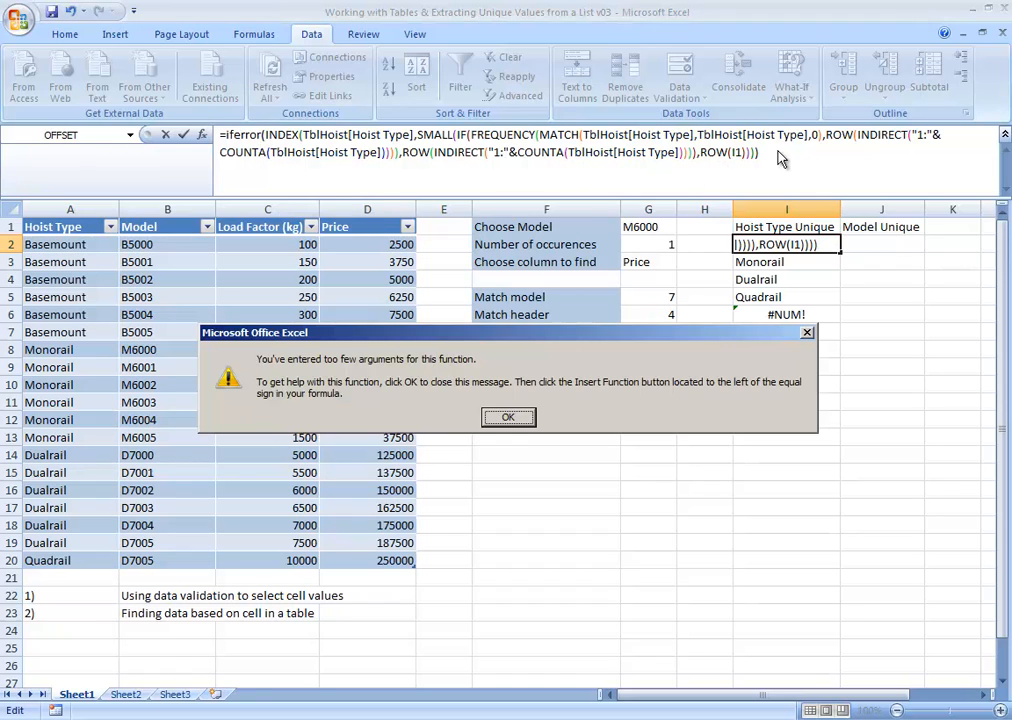
key(Return)
key(Return)
click(512, 419)
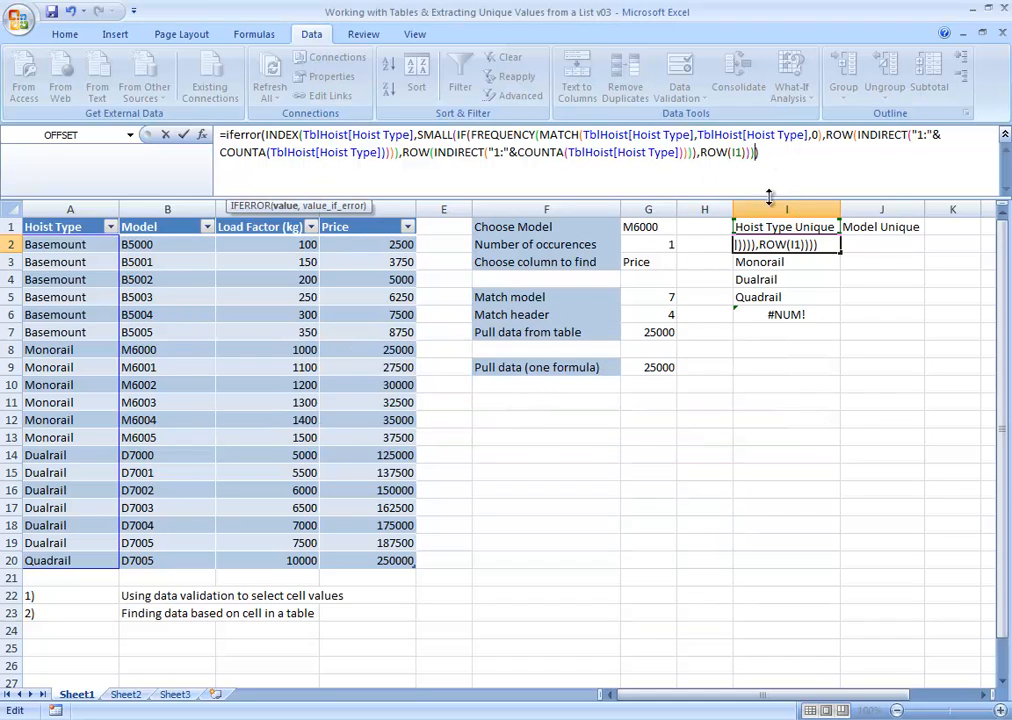
Set the IFERROR function's value_if_error argument in cell I2 to "" and enter the formula as an array formula.
text(,)
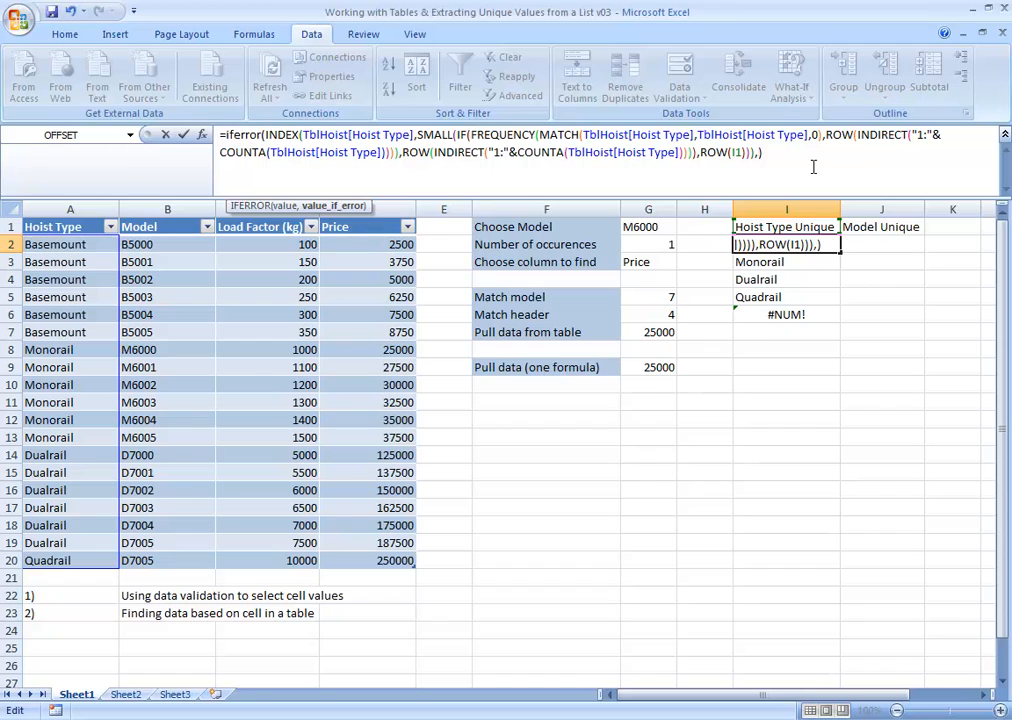
text("")
key(ctrl+shift+Return)
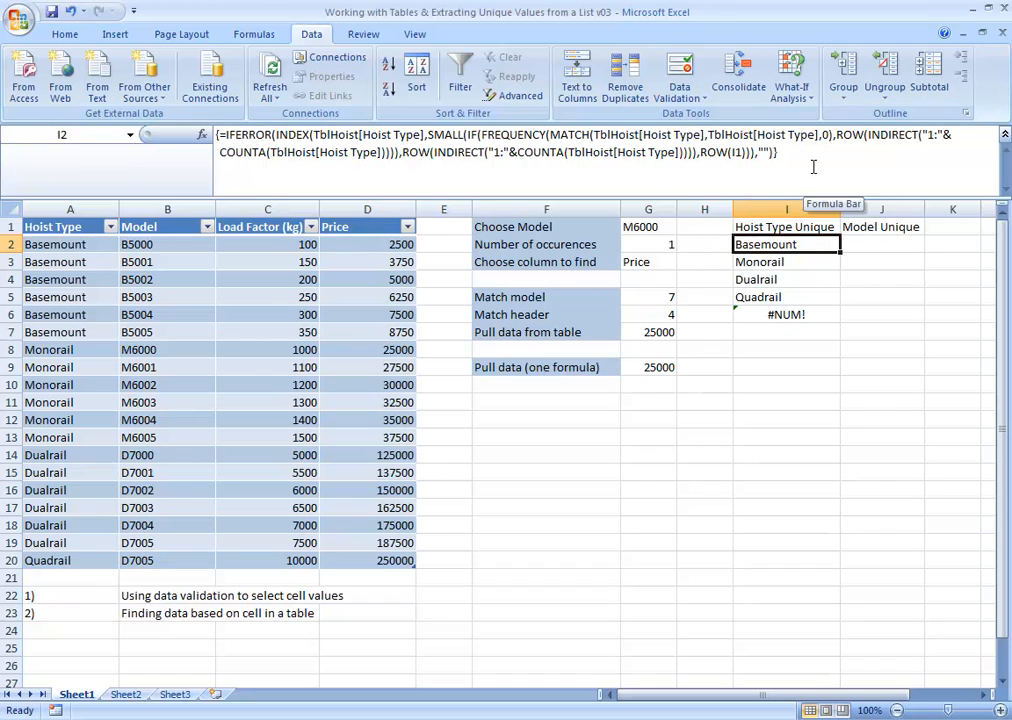
Copy cell I2's IFERROR array formula down through cells I3 to I6.
key(Down)
key(Down)
key(ctrl+c)
key(Down)
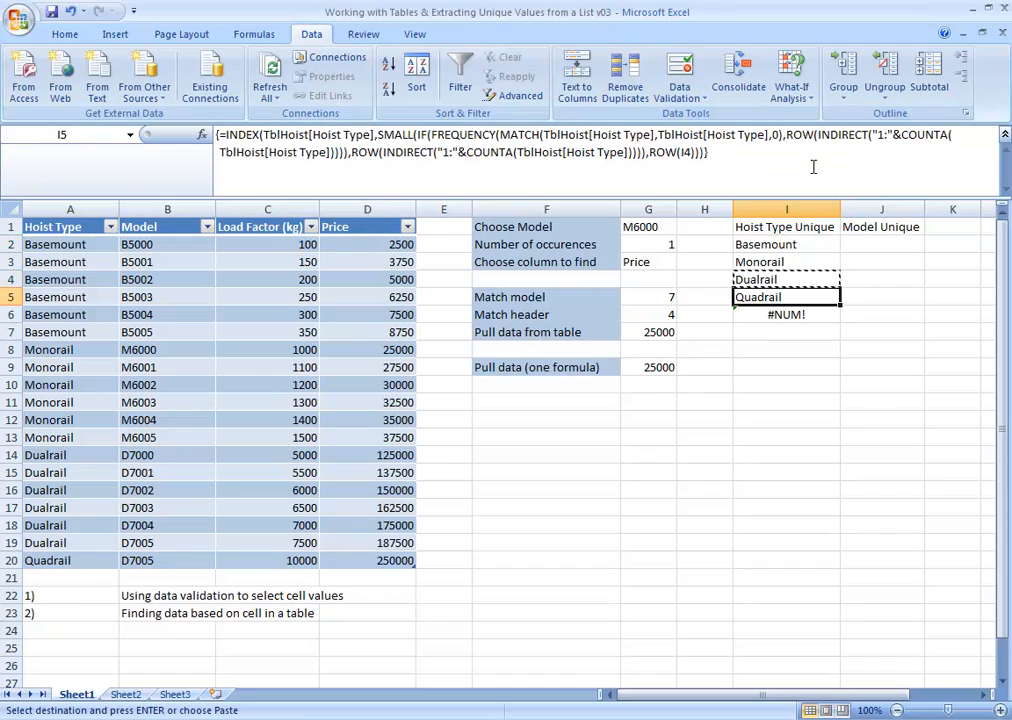
key(Down)
key(ctrl+v)
Try to paste cell I6's array formula over the range I6:I20, including the source cell.
key(ctrl+c)
key(shift+Down)
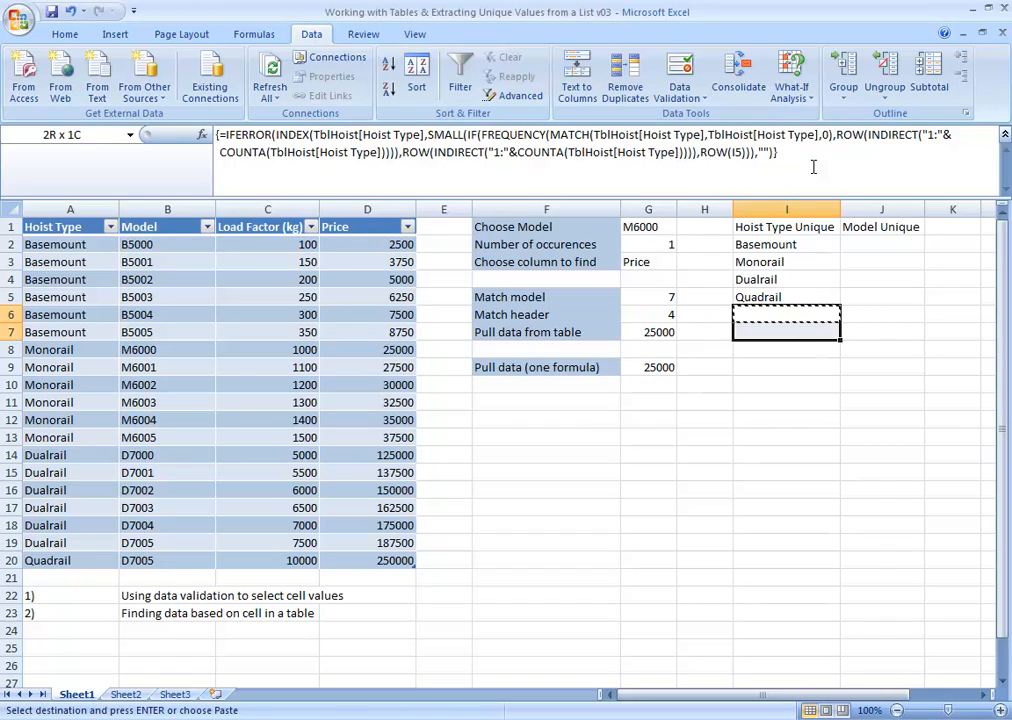
key(shift+Down)
key(shift+Down)
key(shift+Down)
key(shift+Down)
key(shift+Down)
key(shift+Down)
key(shift+Down)
key(shift+Down)
key(shift+Down)
key(shift+Down)
key(shift+Down)
key(shift+Down)
key(shift+Down)
key(ctrl+v)
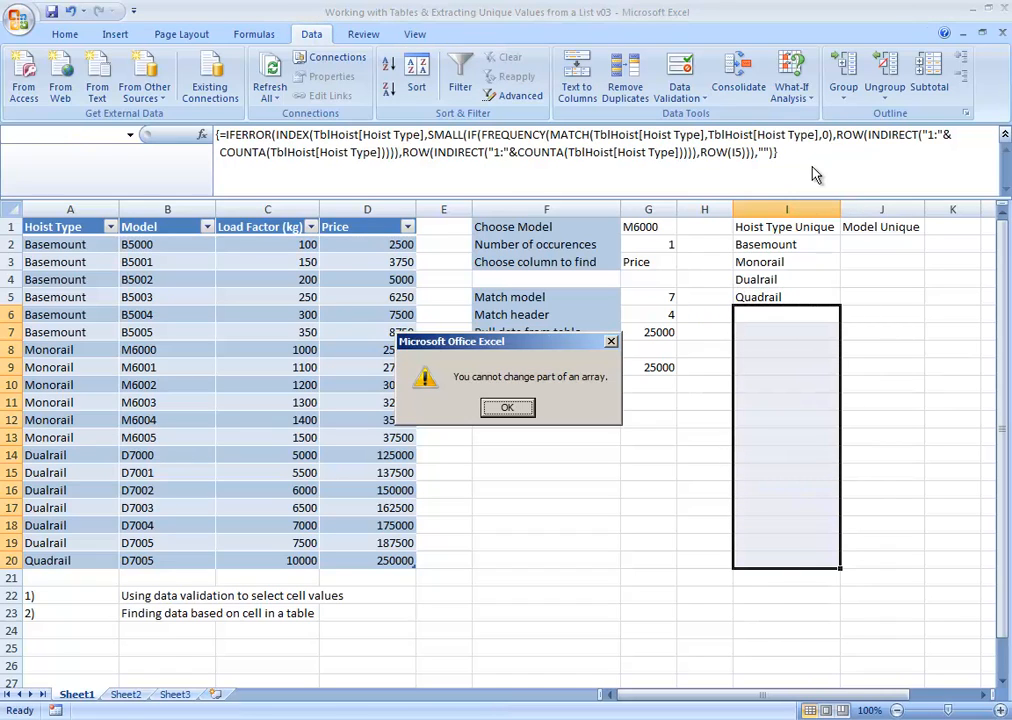
key(Return)
Paste cell I6's copied array formula into cells I7:I20, leaving out the source cell.
key(Down)
key(ctrl+shift+Down)
key(ctrl+Up)
key(Down)
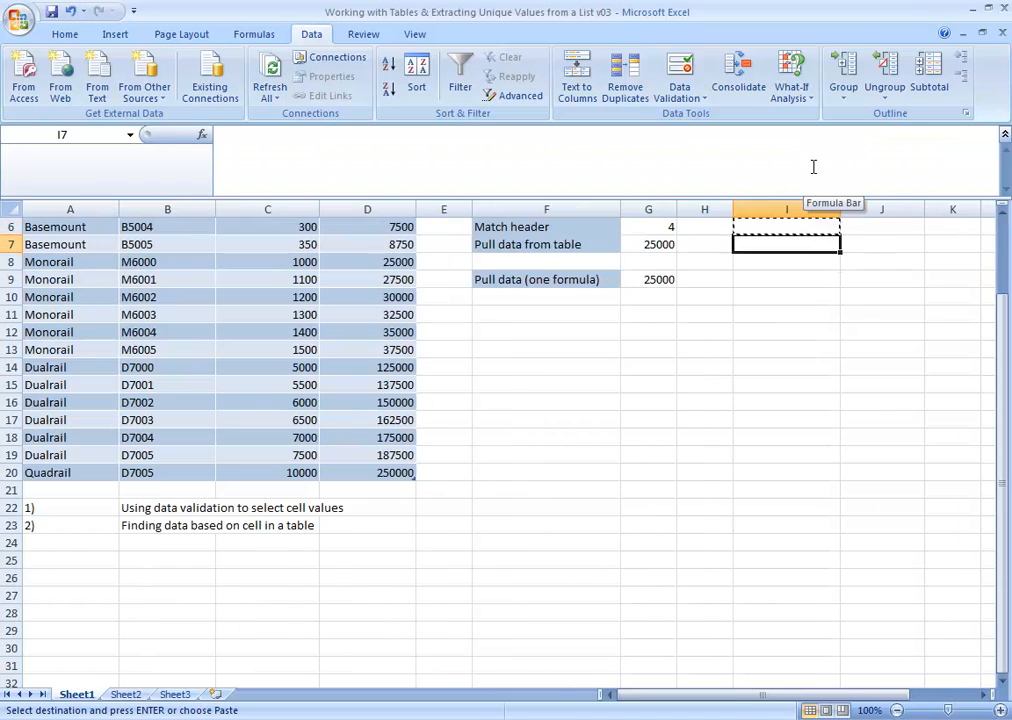
key(shift+Down)
key(shift+Down)
key(shift+Down)
key(shift+Down)
key(shift+Down)
key(shift+Down)
key(shift+Down)
key(shift+Down)
key(shift+Down)
key(shift+Down)
key(shift+Down)
key(shift+Down)
key(shift+Down)
key(Return)
key(Up)
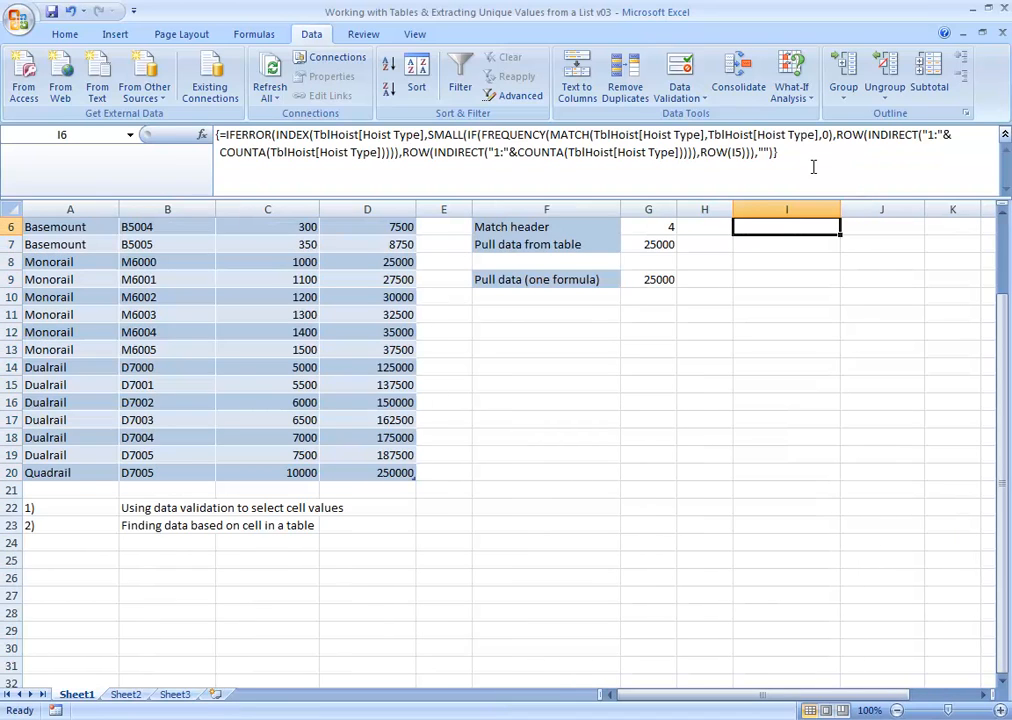
Create an Equal To conditional formatting rule for cells I1:I20 with ="" as the comparison value.
key(ctrl+Up)
key(ctrl+shift+Down)
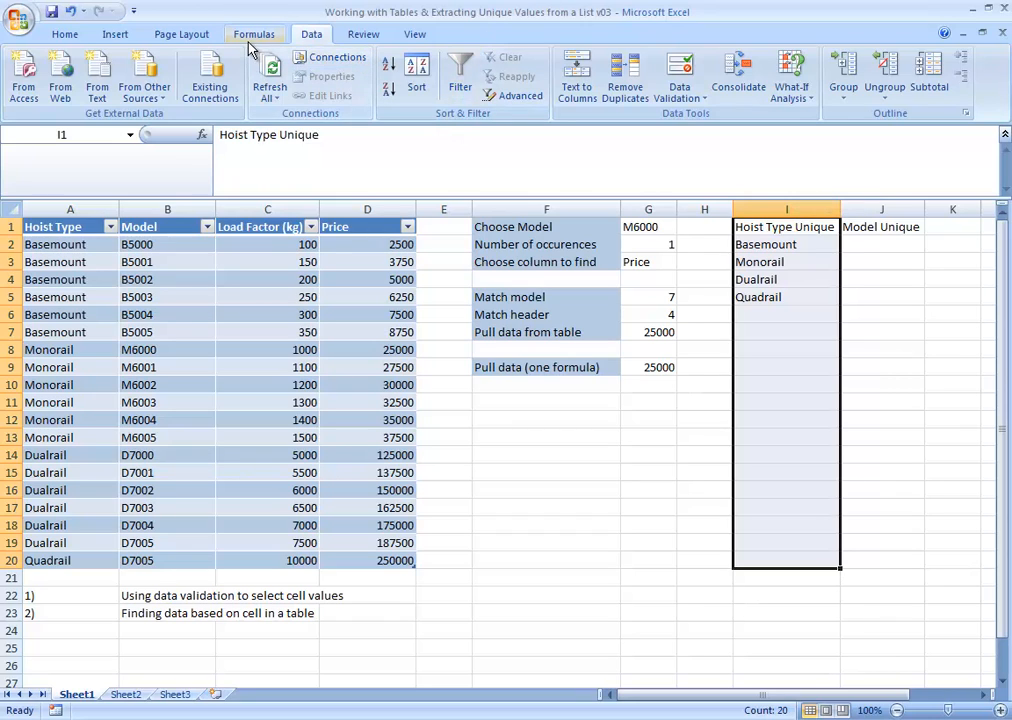
click(64, 34)
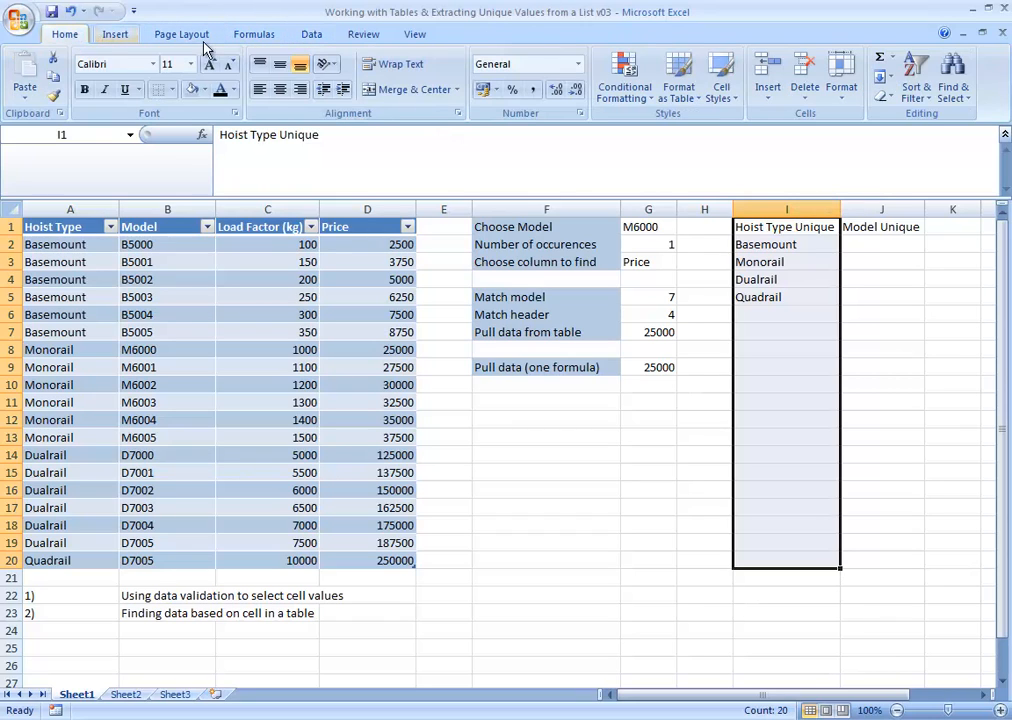
click(615, 88)
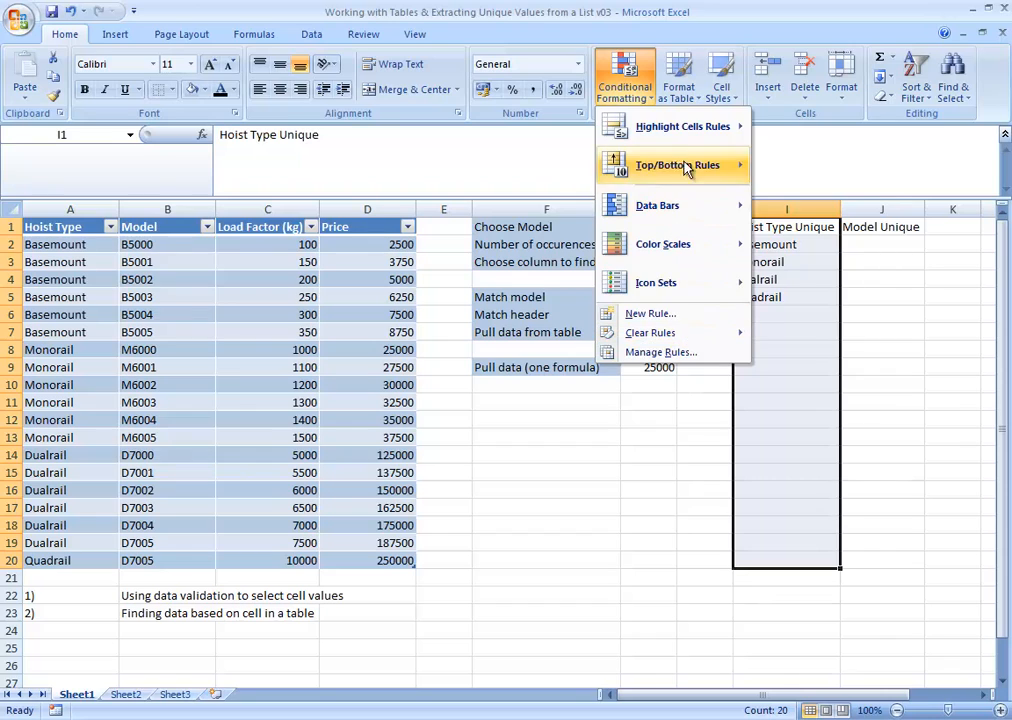
mouse_move(690, 128)
click(840, 246)
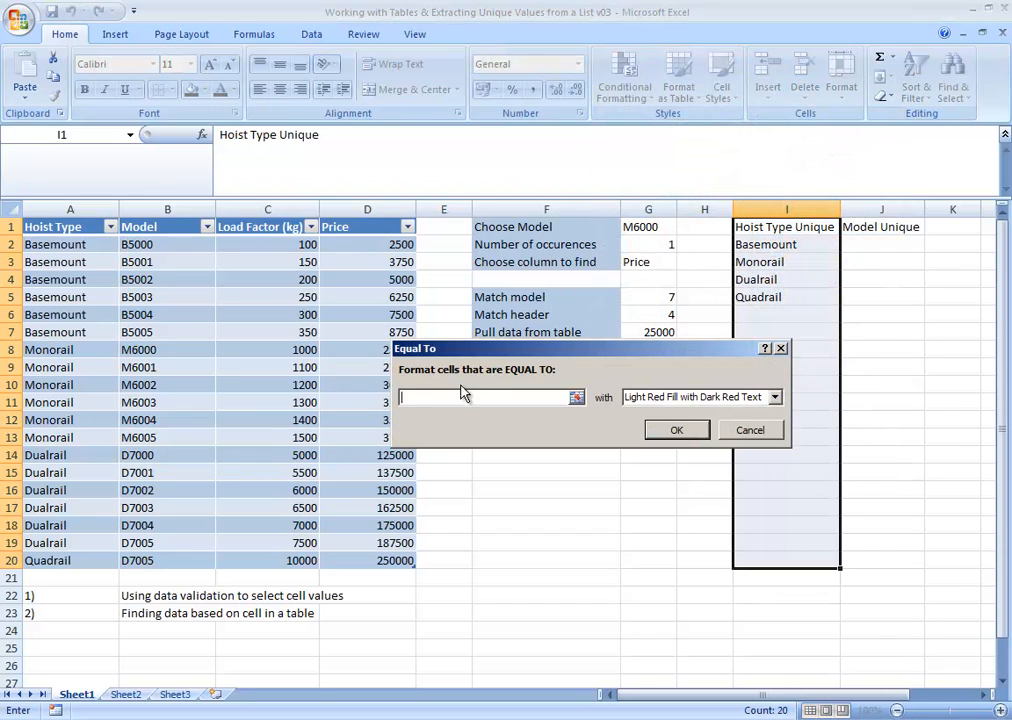
text(="")
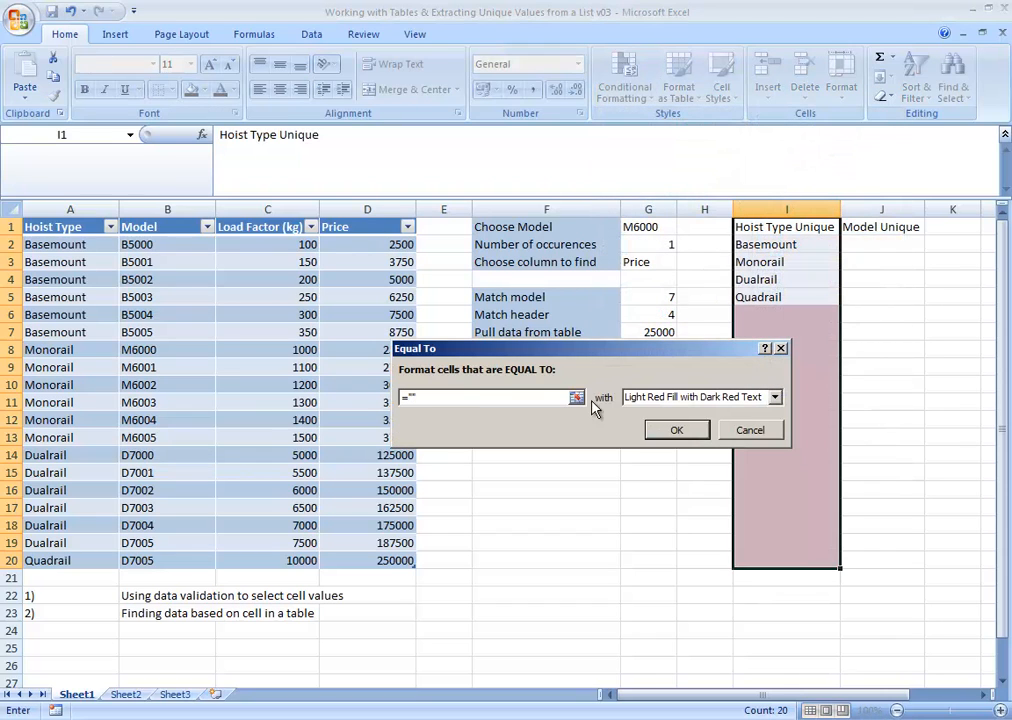
Give the Equal To rule a custom format with a gray fill, apply it, and return to cell I2.
click(745, 397)
click(662, 482)
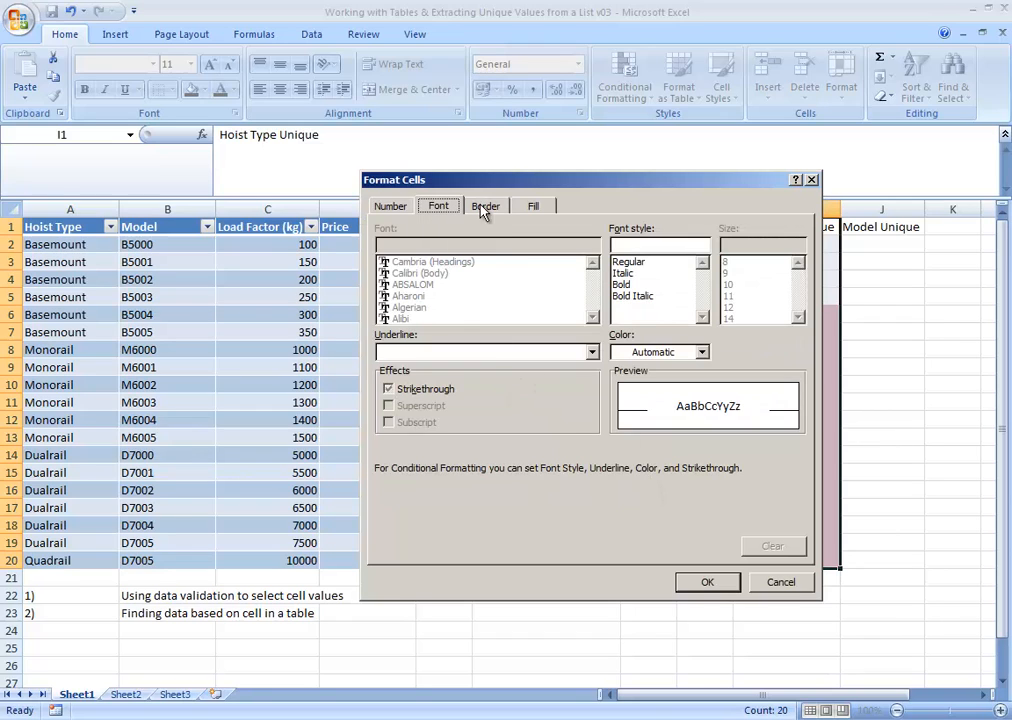
click(532, 206)
click(394, 338)
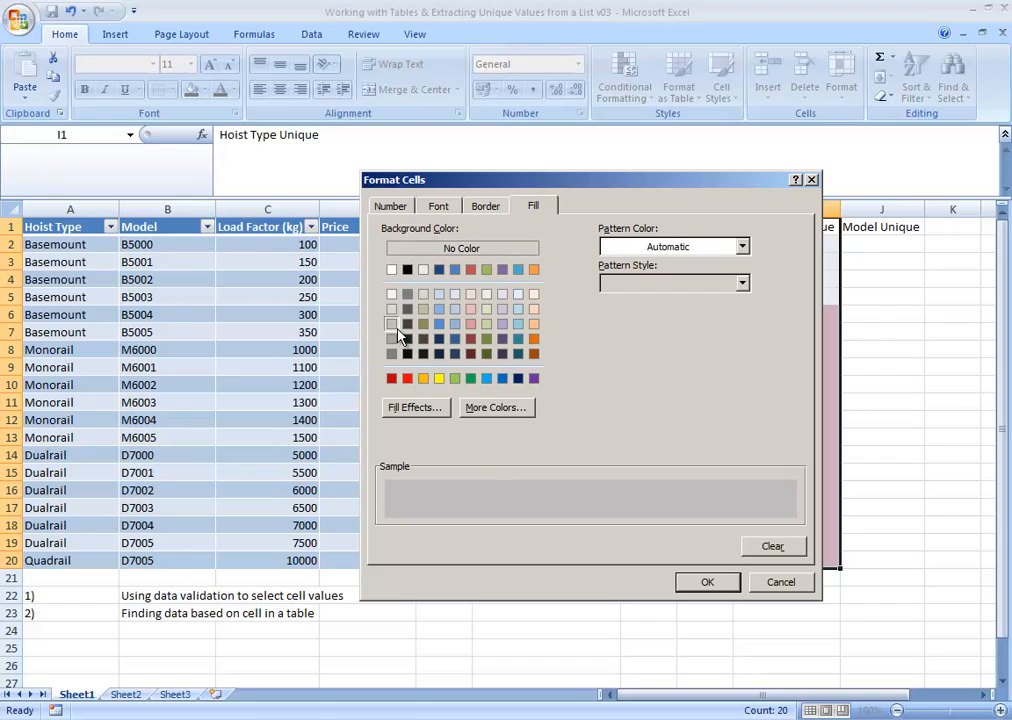
click(725, 591)
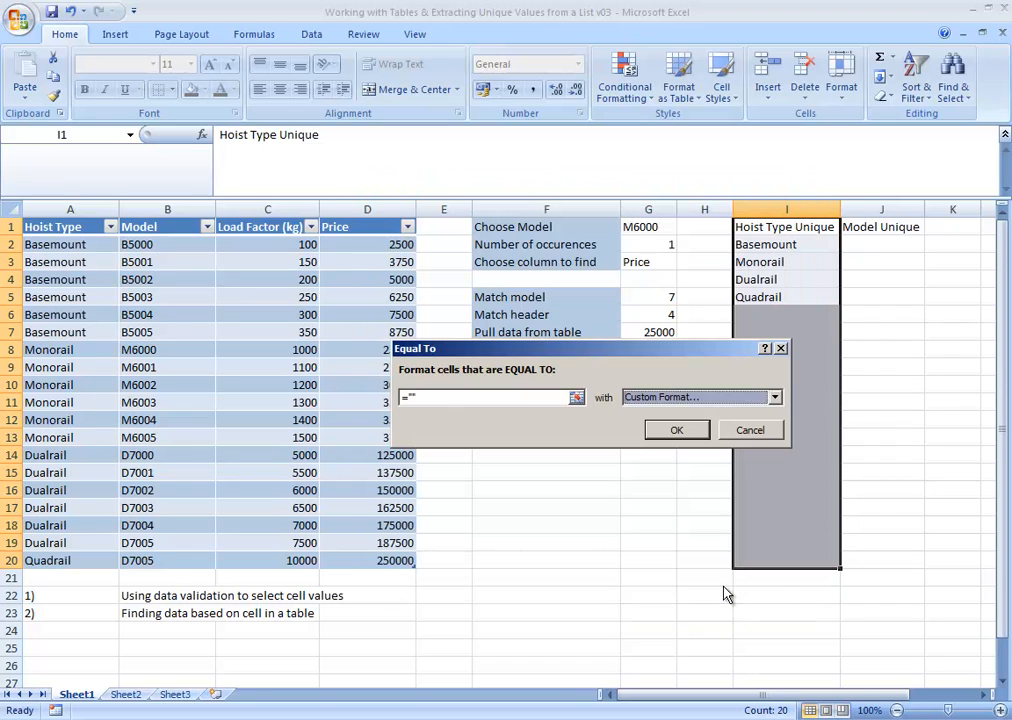
click(676, 430)
click(775, 466)
key(ctrl+Up)
key(Down)
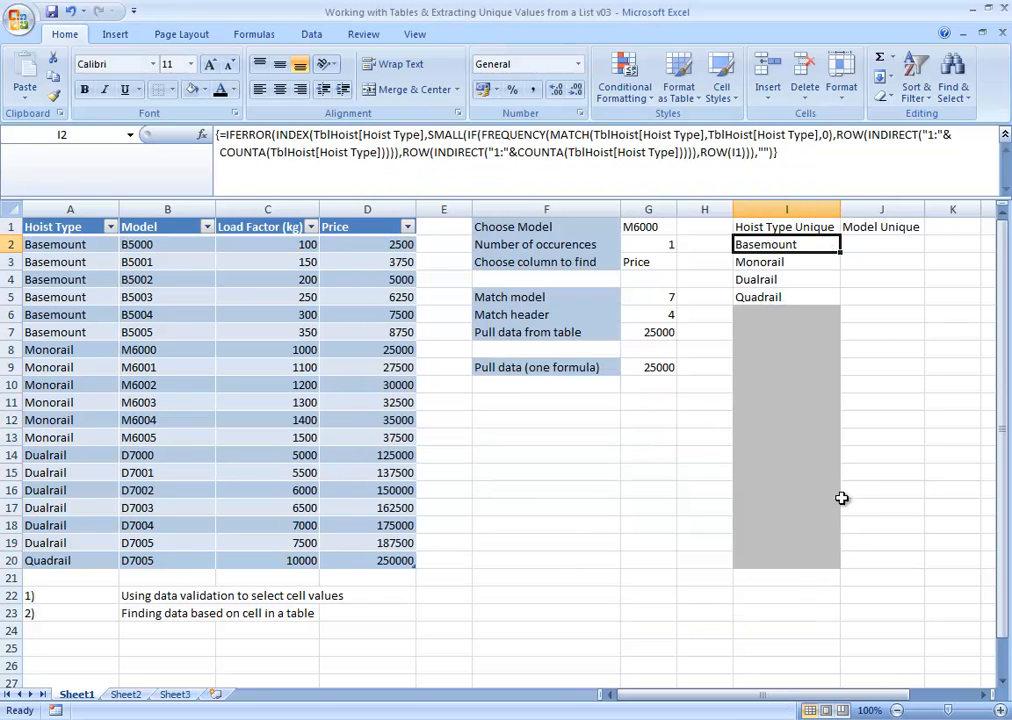